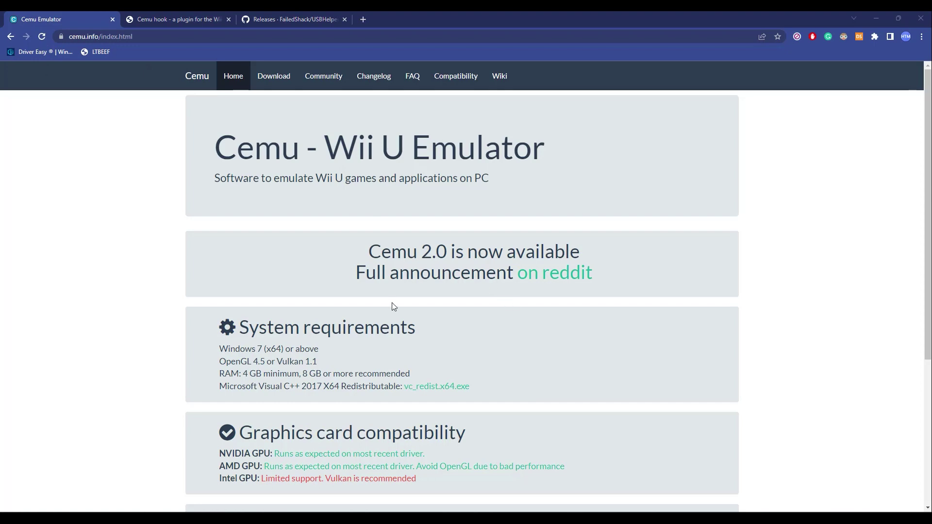
Download the latest stable Cemu version (v1.26.2f, Win x64) and save the cemu_1.26.2 archive to the Desktop
{"action": "scroll", "coordinate": [369, 270], "scroll_direction": "down", "scroll_amount": 5}
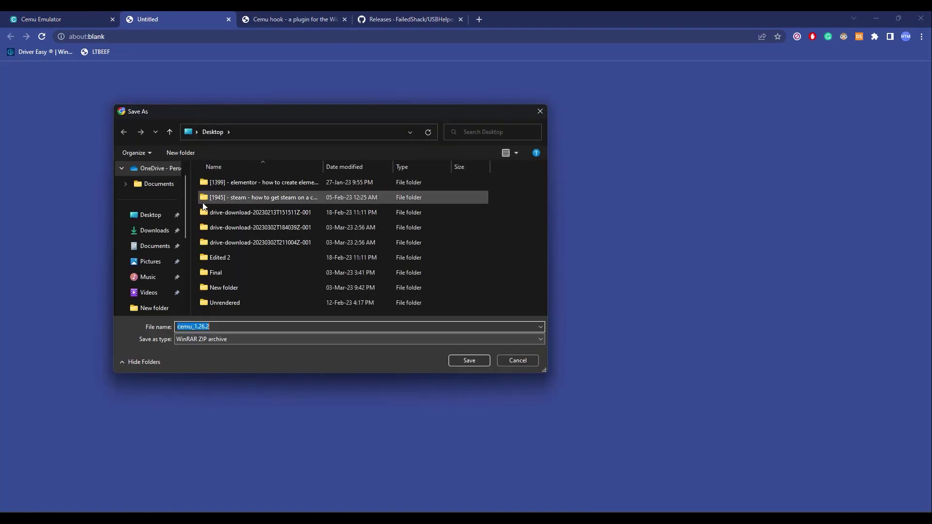
{"action": "left_click", "coordinate": [152, 218]}
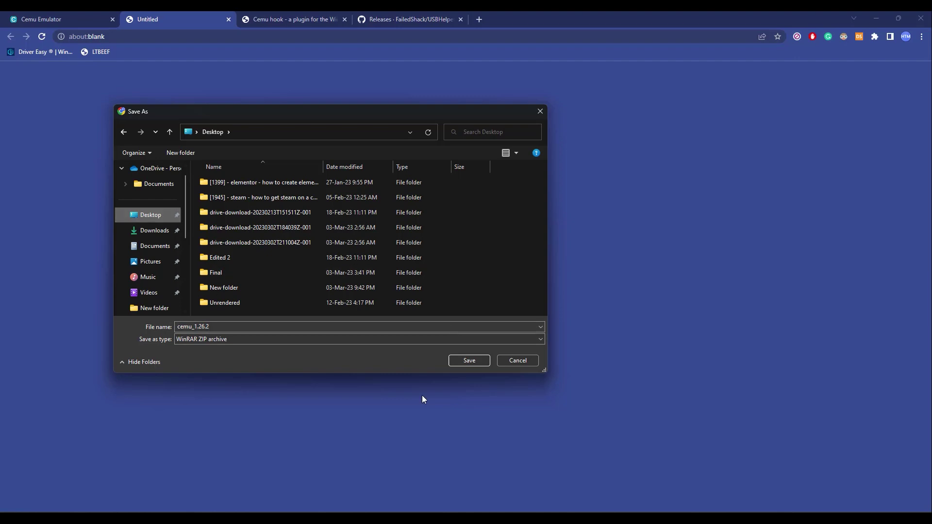
{"action": "left_click", "coordinate": [480, 363]}
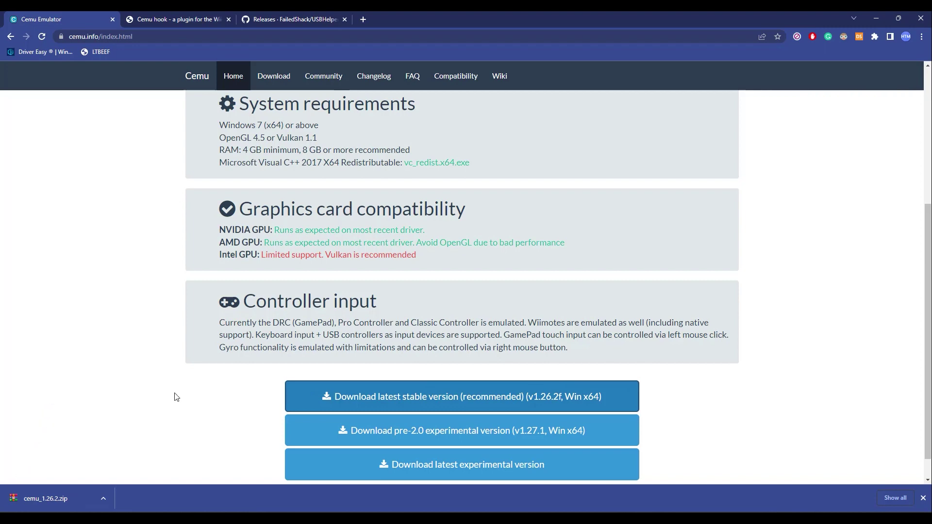
Download Cemu hook 0.5.7.7 for 1.25.1-1.27.1 from the Cemuhook site and save the cemuhook_1262d_0577 archive to the Desktop
{"action": "left_click", "coordinate": [148, 19]}
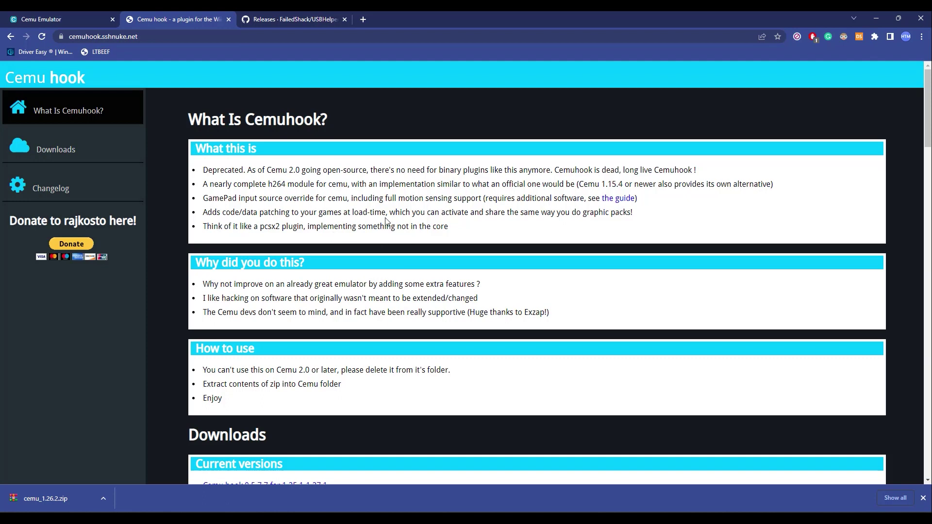
{"action": "scroll", "coordinate": [387, 221], "scroll_direction": "down", "scroll_amount": 4}
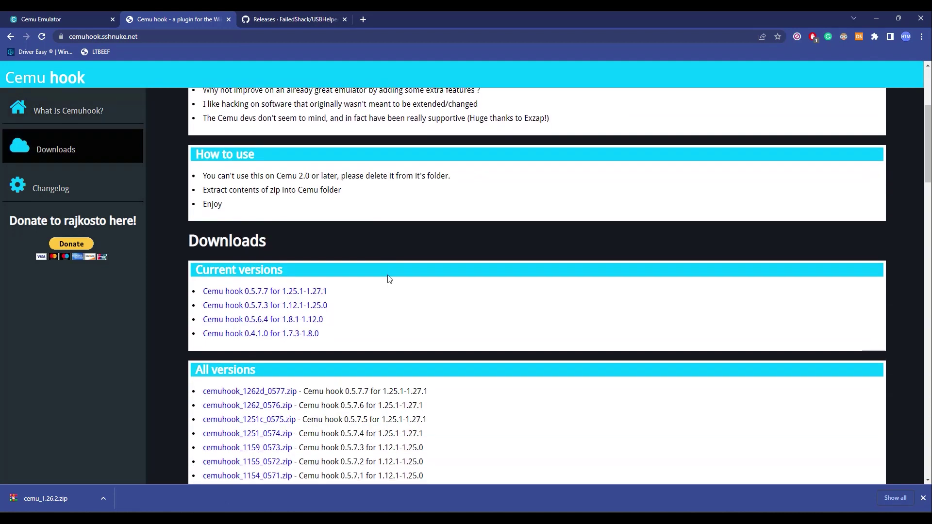
{"action": "scroll", "coordinate": [389, 278], "scroll_direction": "down", "scroll_amount": 1}
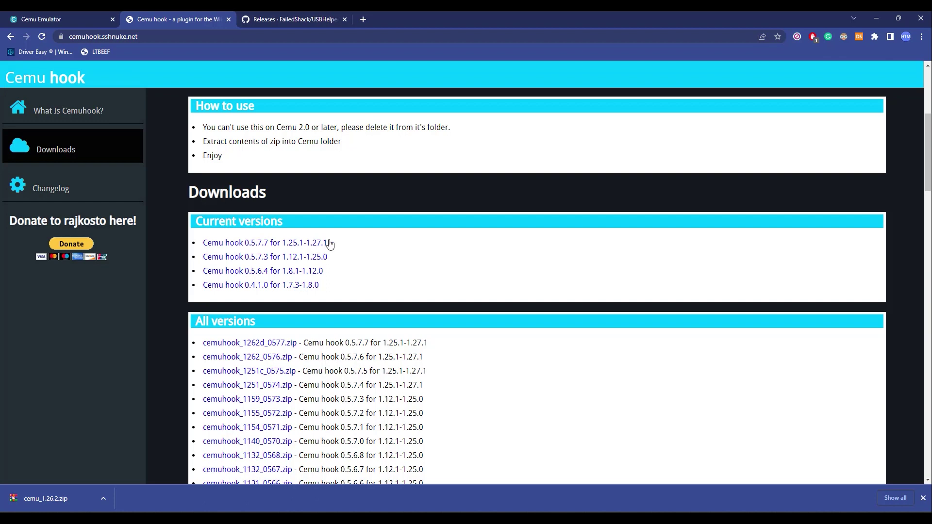
{"action": "scroll", "coordinate": [332, 244], "scroll_direction": "down", "scroll_amount": 1}
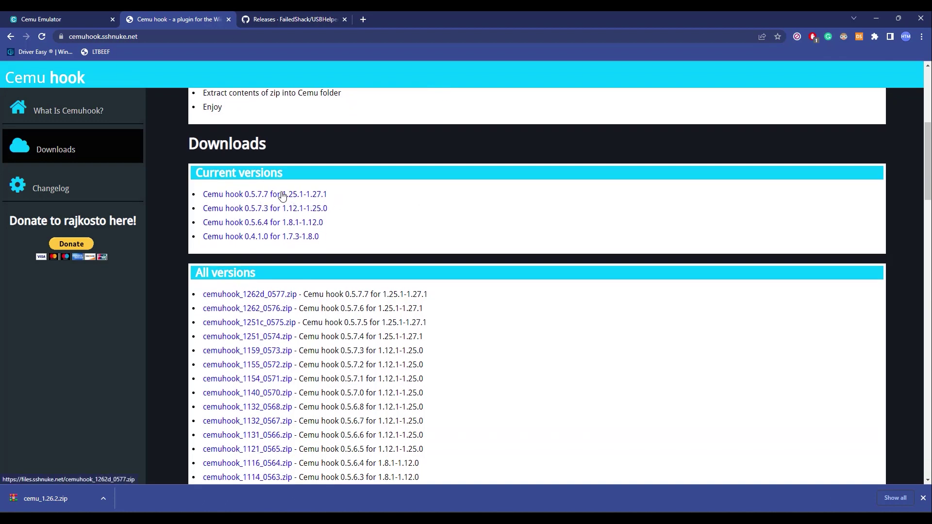
{"action": "left_click", "coordinate": [282, 197]}
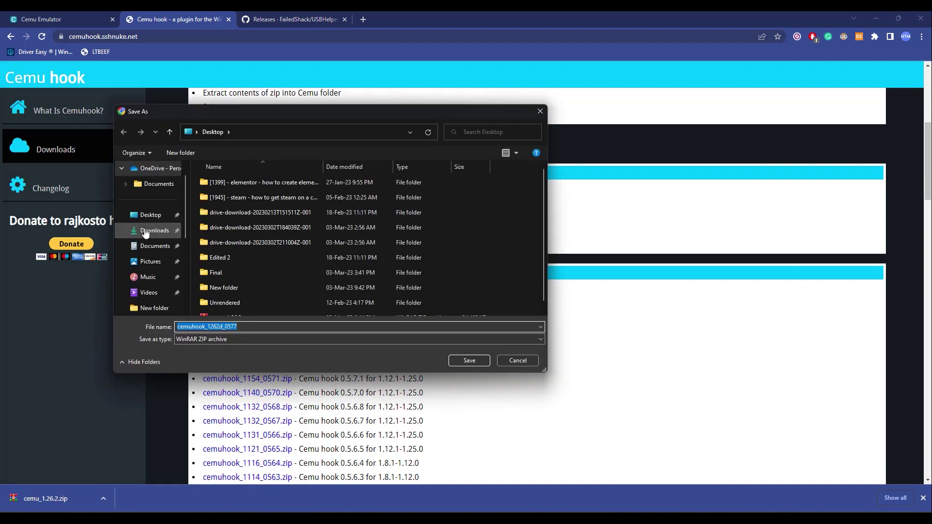
{"action": "left_click", "coordinate": [148, 221]}
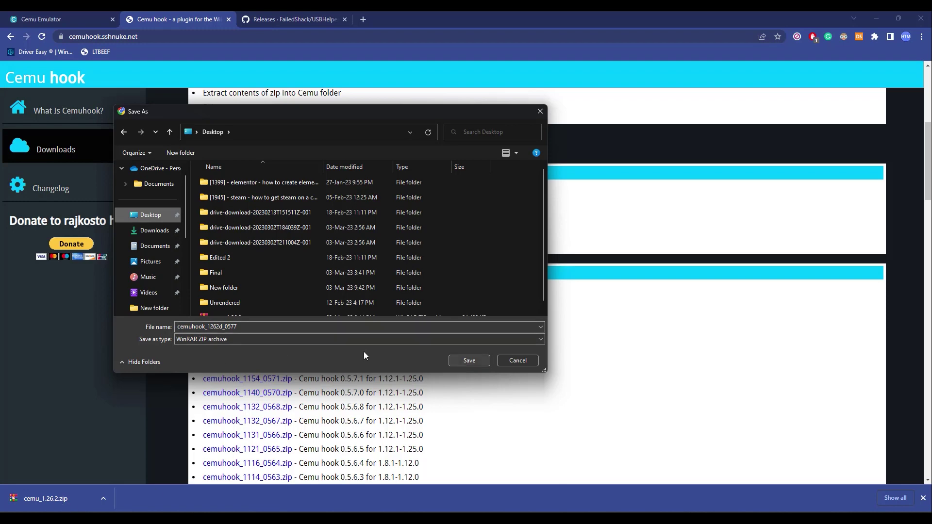
{"action": "left_click", "coordinate": [469, 360]}
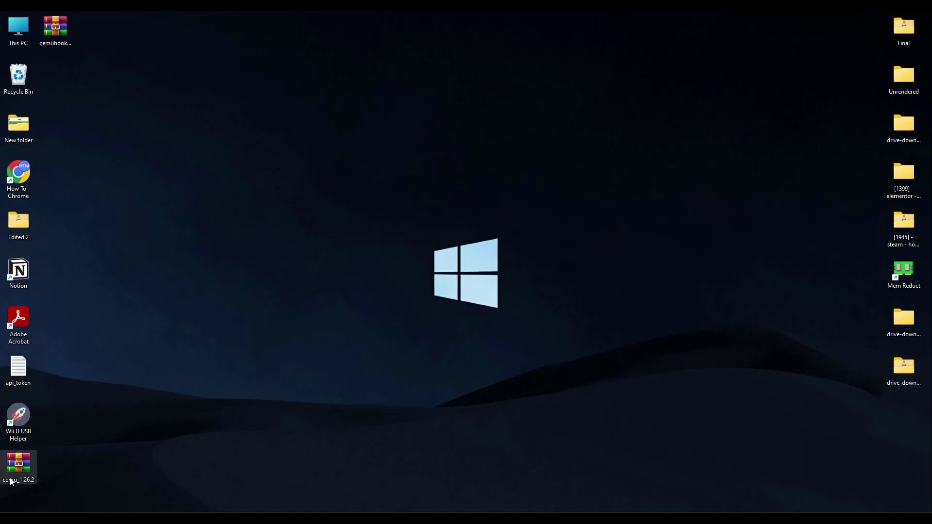
Place both downloaded archives side by side mid-desktop and extract cemu_1.26.2 into a folder of the same name with WinRAR
{"action": "left_click_drag", "start_coordinate": [377, 234], "coordinate": [417, 189]}
{"action": "left_click_drag", "start_coordinate": [55, 29], "coordinate": [522, 175]}
{"action": "left_click", "coordinate": [426, 169]}
{"action": "left_click_drag", "start_coordinate": [336, 117], "coordinate": [486, 258]}
{"action": "left_click_drag", "start_coordinate": [423, 173], "coordinate": [455, 254]}
{"action": "mouse_move", "coordinate": [528, 274]}
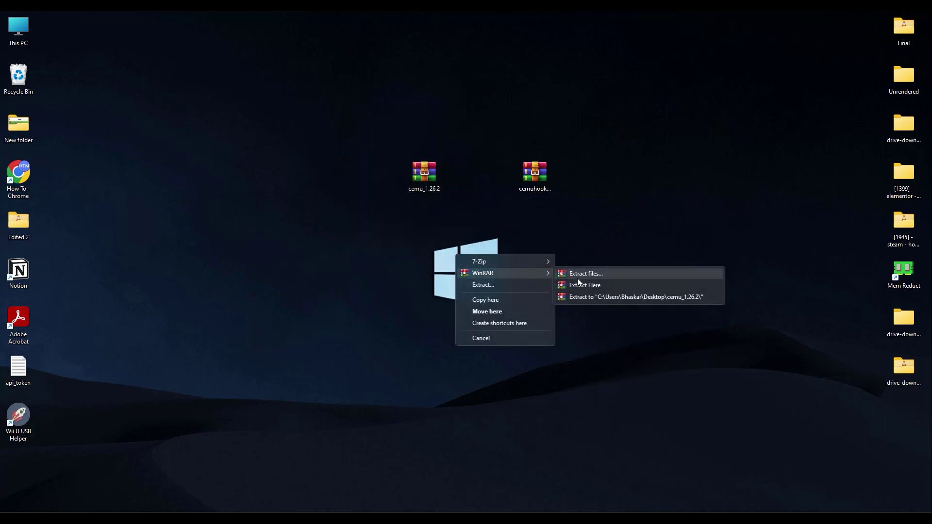
{"action": "left_click", "coordinate": [612, 296]}
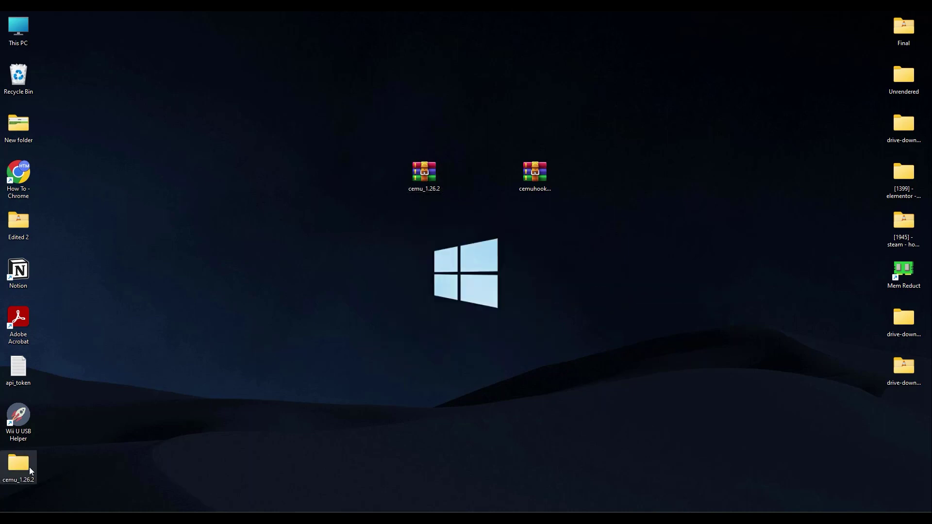
Place the extracted cemu_1.26.2 folder below its archive and move the cemuhook archive into that folder
{"action": "left_click_drag", "start_coordinate": [29, 467], "coordinate": [424, 242]}
{"action": "left_click", "coordinate": [597, 267]}
{"action": "left_click_drag", "start_coordinate": [537, 176], "coordinate": [427, 225]}
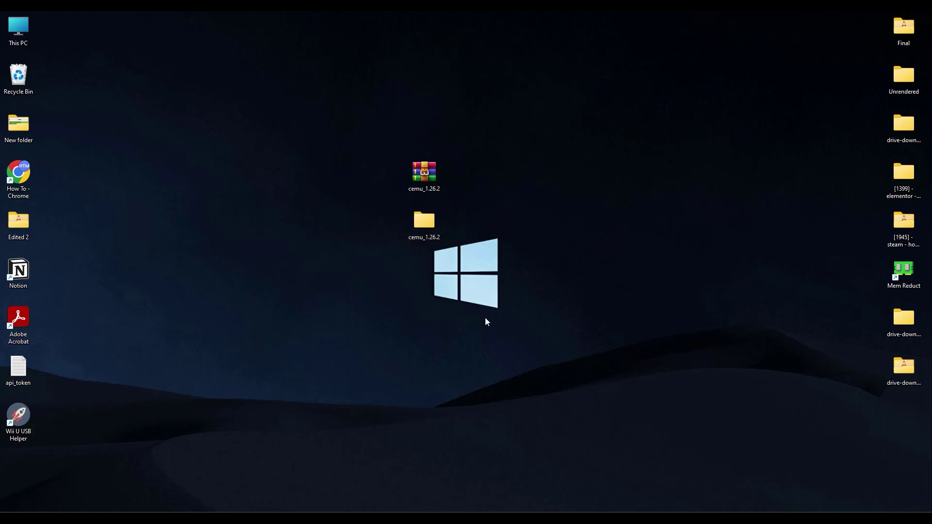
Move the cemuhook archive into the inner cemu_1.26.2 folder and open that folder
{"action": "double_click", "coordinate": [414, 225]}
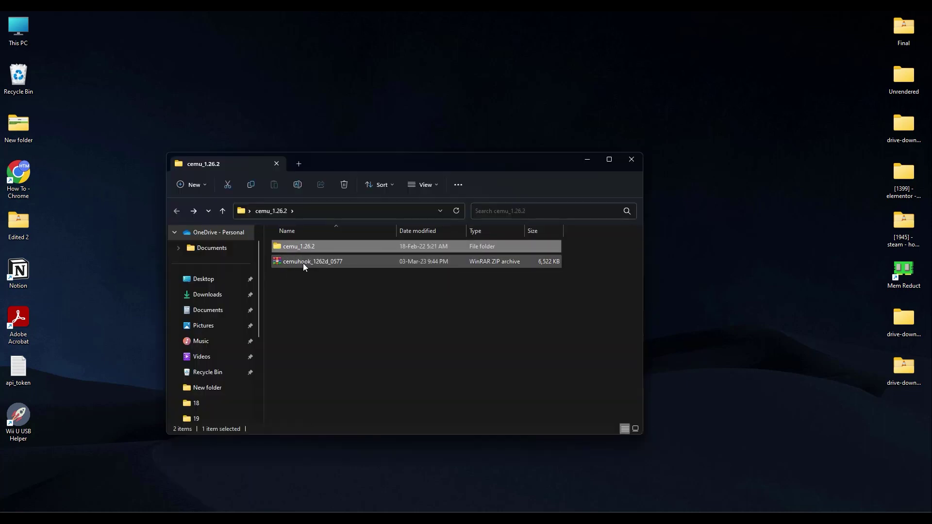
{"action": "mouse_move", "coordinate": [304, 266]}
{"action": "left_click_drag", "start_coordinate": [303, 263], "coordinate": [326, 250]}
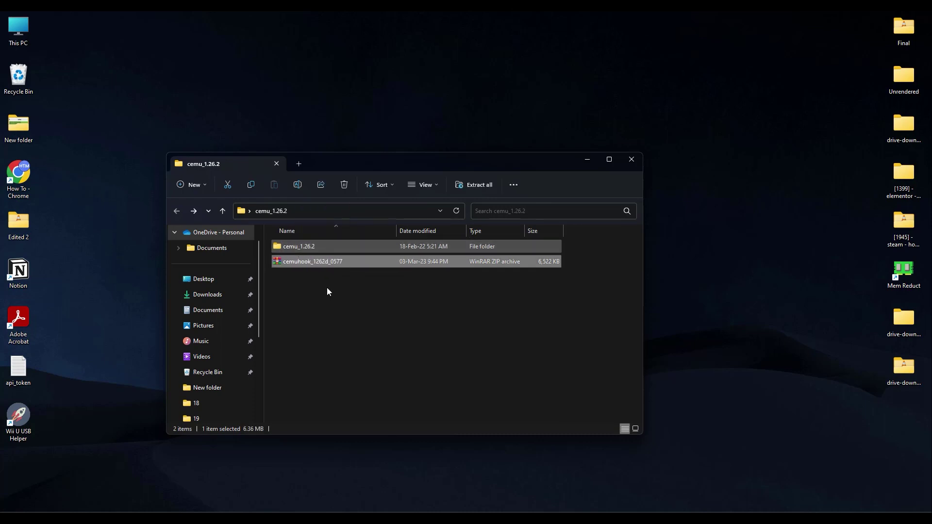
{"action": "double_click", "coordinate": [330, 248]}
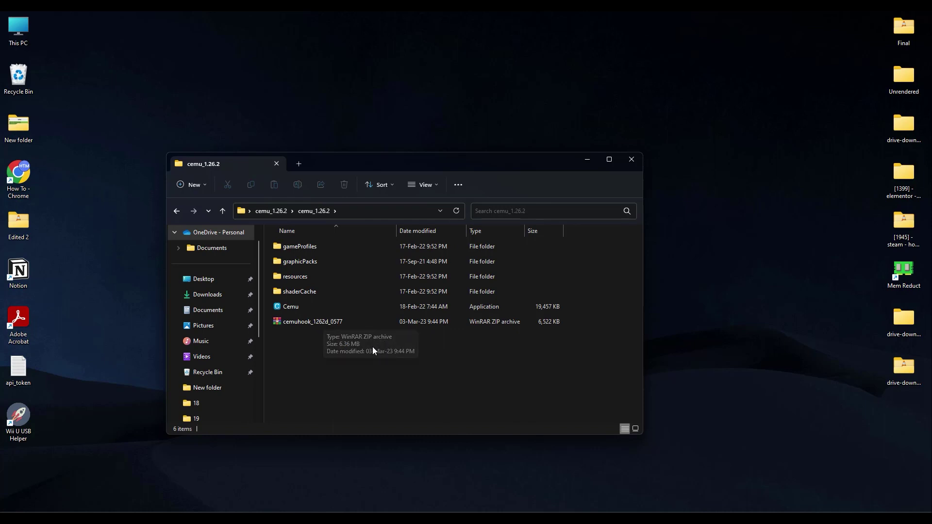
Extract the cemuhook archive with WinRAR into its default cemuhook_1262d_0577 subfolder, check the extracted folder, and return to the Cemu folder
{"action": "left_click", "coordinate": [328, 323]}
{"action": "right_click", "coordinate": [434, 322]}
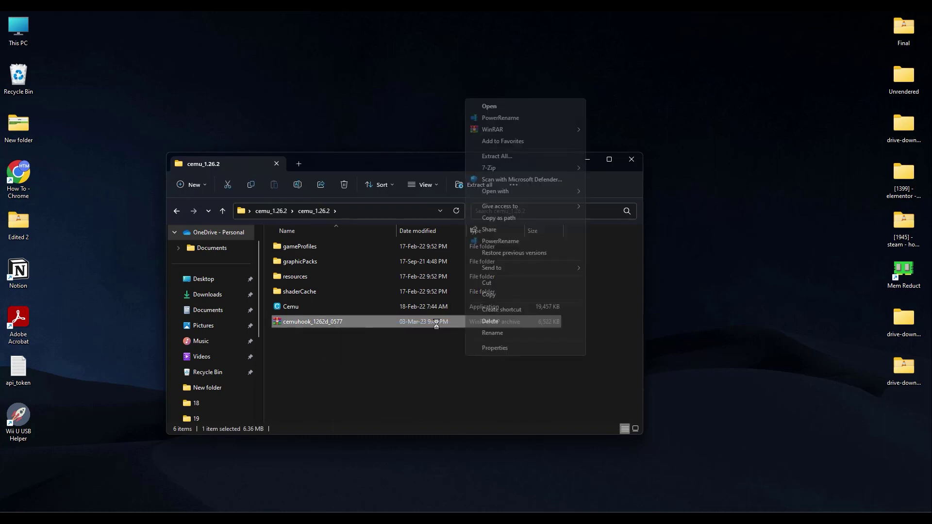
{"action": "left_click", "coordinate": [344, 324]}
{"action": "left_click_drag", "start_coordinate": [337, 325], "coordinate": [467, 344]}
{"action": "mouse_move", "coordinate": [561, 363]}
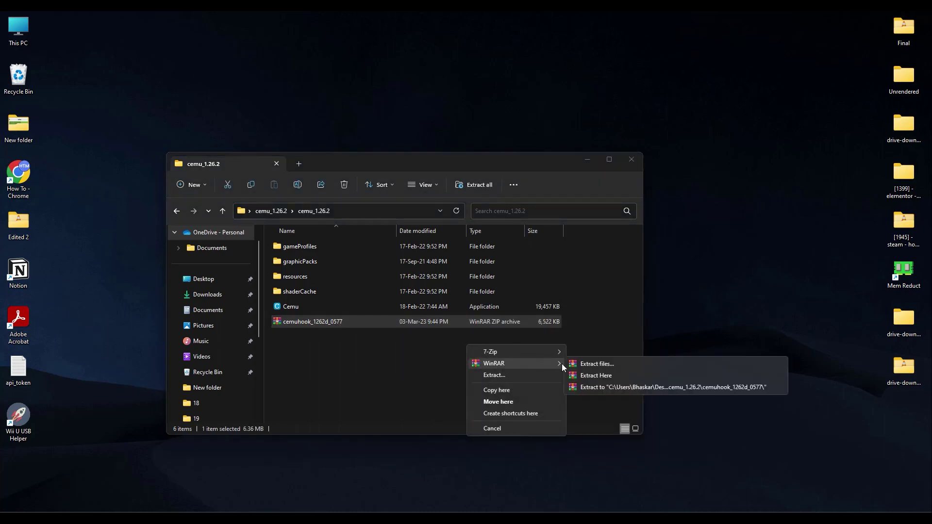
{"action": "left_click", "coordinate": [592, 364]}
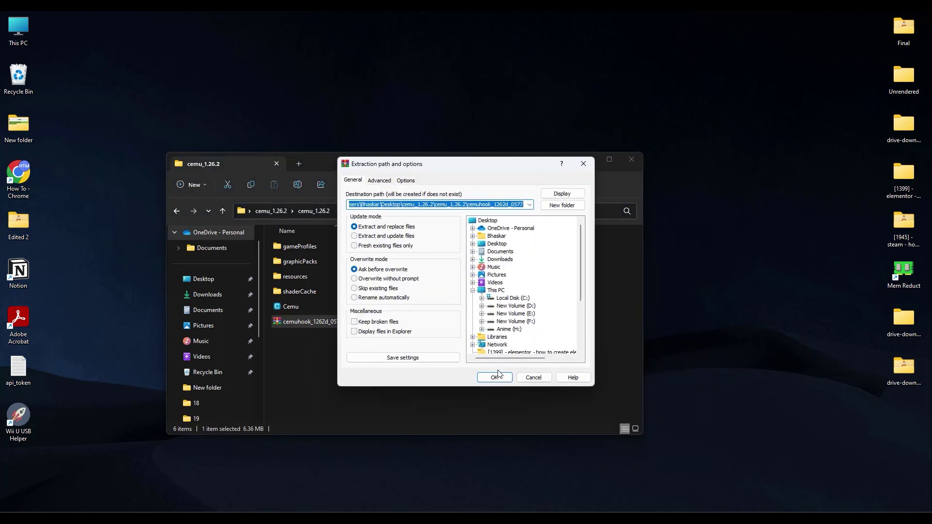
{"action": "left_click", "coordinate": [496, 376]}
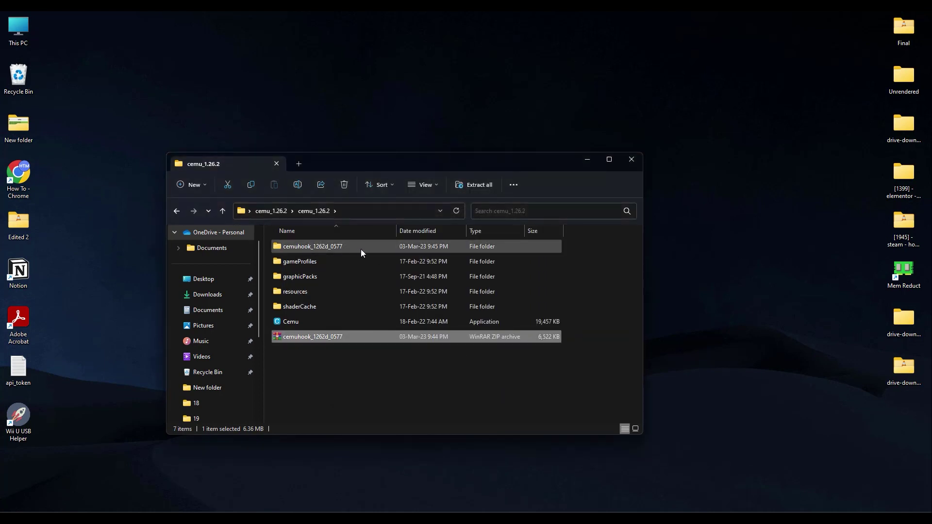
{"action": "double_click", "coordinate": [357, 248]}
{"action": "key", "text": "alt+Left"}
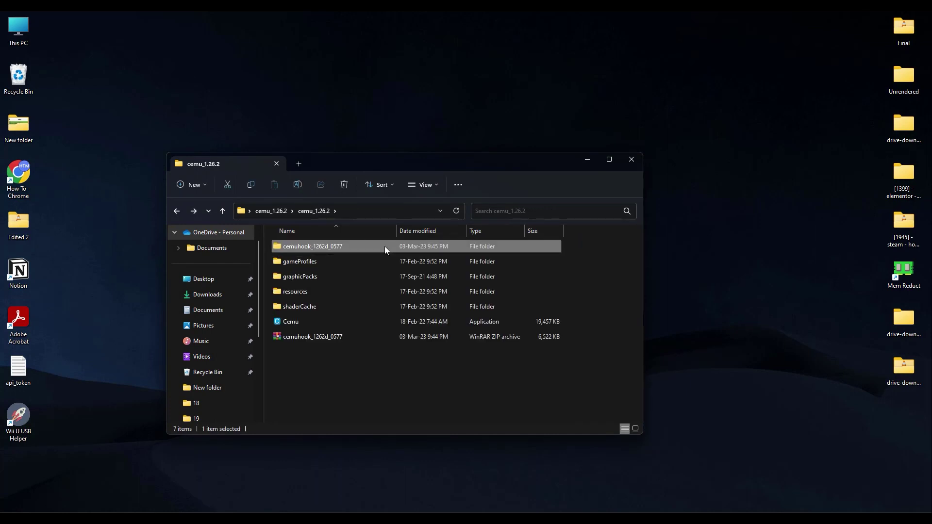
Set the Cemu application's compatibility properties to run the program as an administrator
{"action": "right_click", "coordinate": [342, 322]}
{"action": "left_click", "coordinate": [296, 323]}
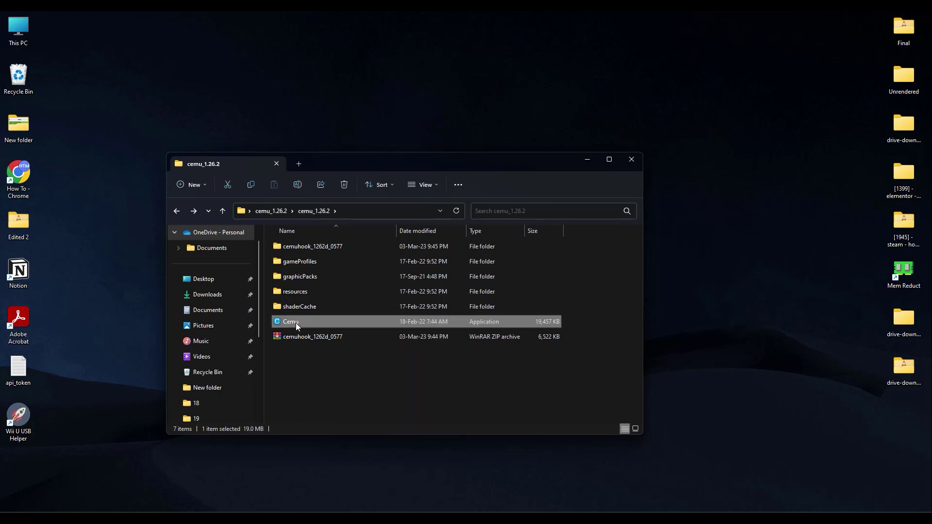
{"action": "right_click", "coordinate": [296, 322]}
{"action": "left_click", "coordinate": [355, 313]}
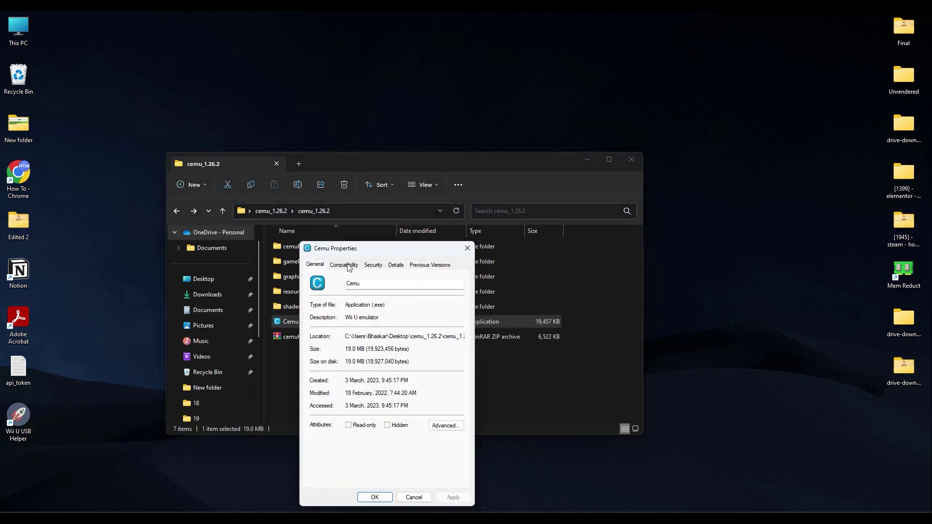
{"action": "left_click", "coordinate": [349, 266]}
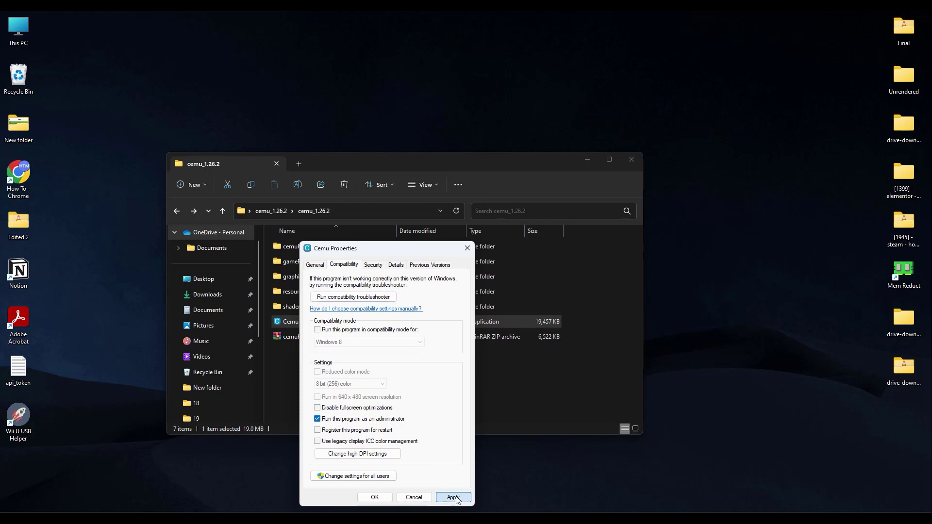
{"action": "left_click", "coordinate": [453, 497]}
{"action": "left_click", "coordinate": [382, 497]}
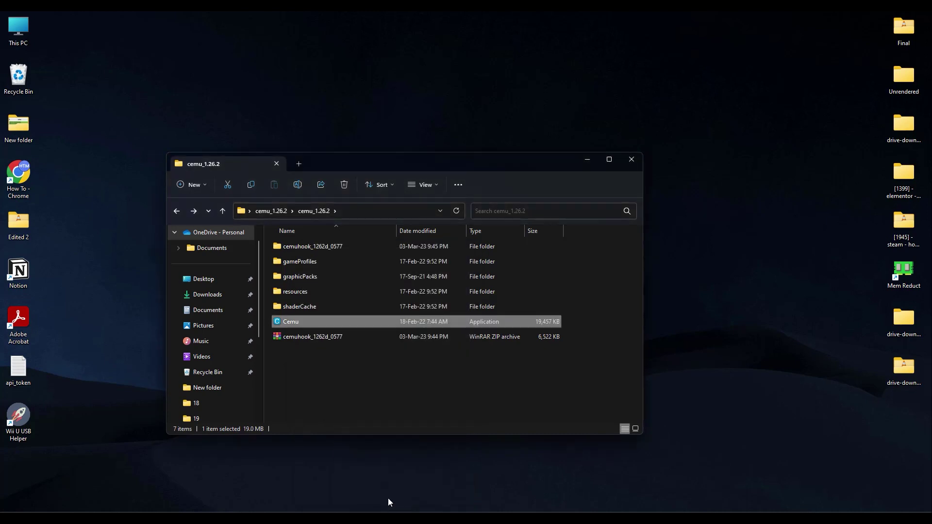
Launch Cemu and set the custom mlc01 path to the mlc01 folder inside the Desktop's inner cemu_1.26.2 folder
{"action": "double_click", "coordinate": [287, 322]}
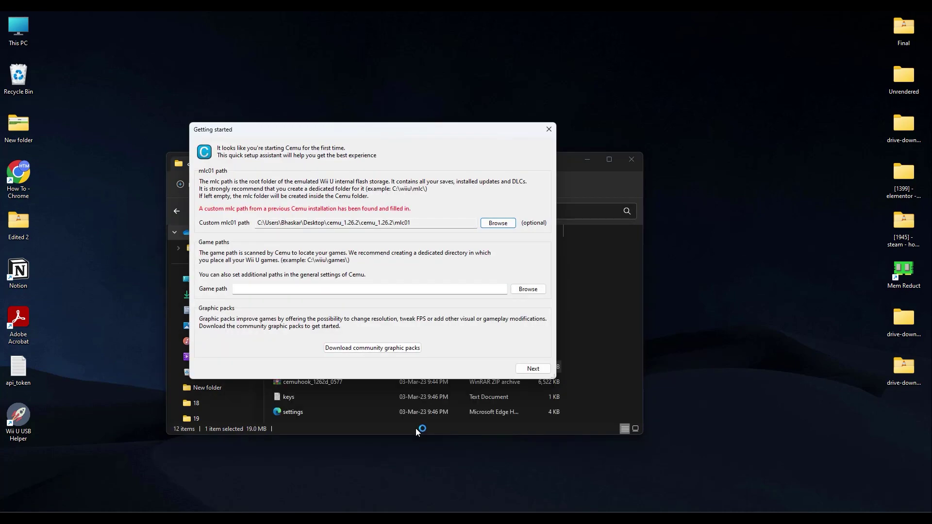
{"action": "left_click_drag", "start_coordinate": [360, 129], "coordinate": [624, 100]}
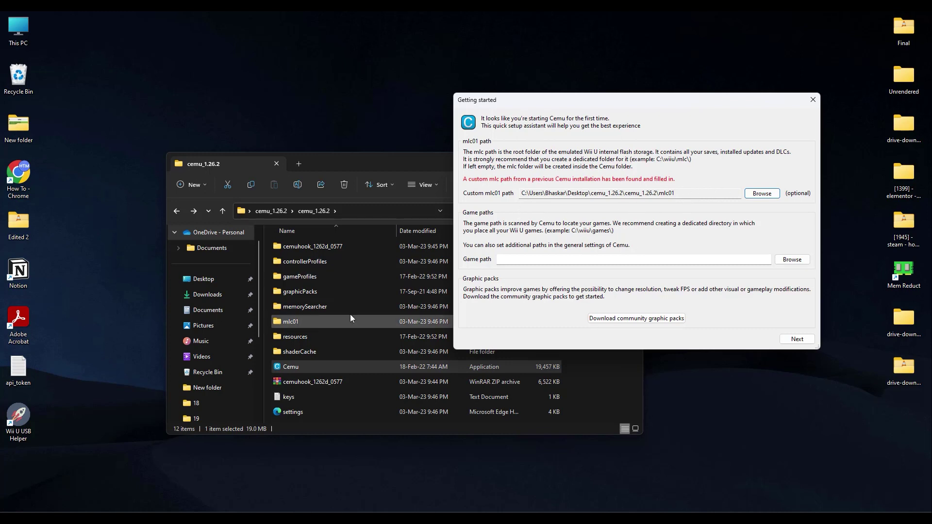
{"action": "left_click", "coordinate": [765, 195]}
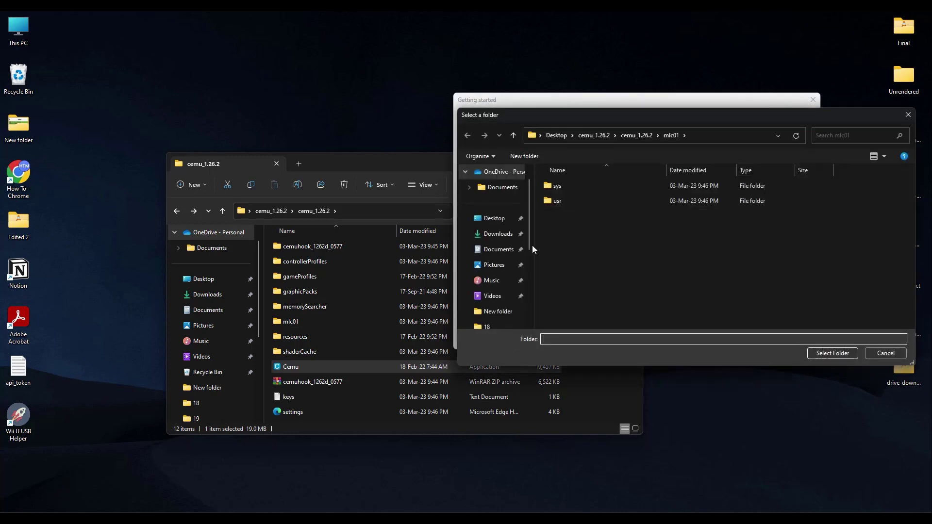
{"action": "left_click", "coordinate": [495, 219]}
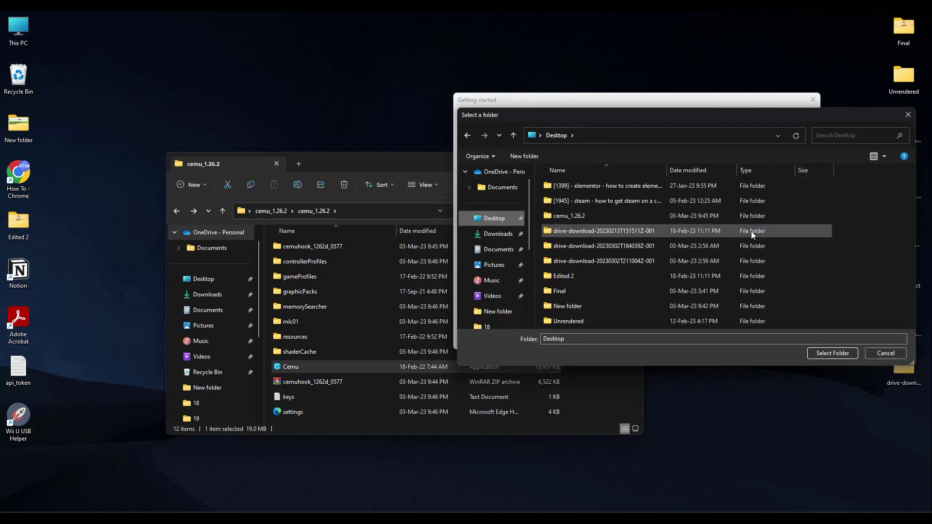
{"action": "double_click", "coordinate": [619, 216]}
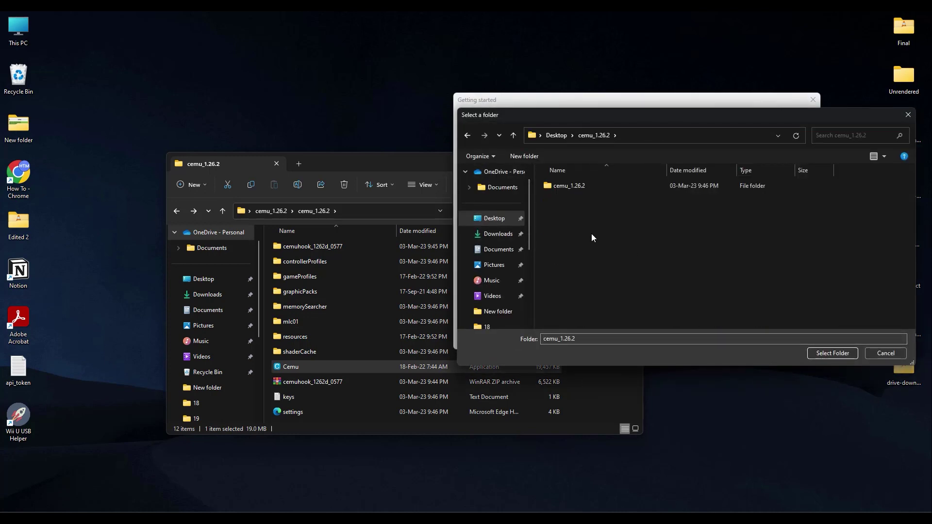
{"action": "double_click", "coordinate": [570, 189]}
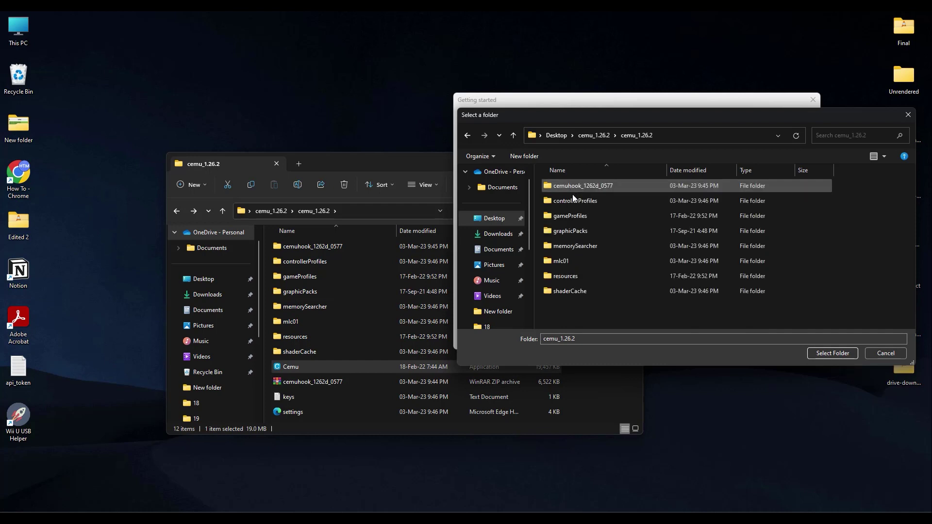
{"action": "left_click", "coordinate": [591, 261]}
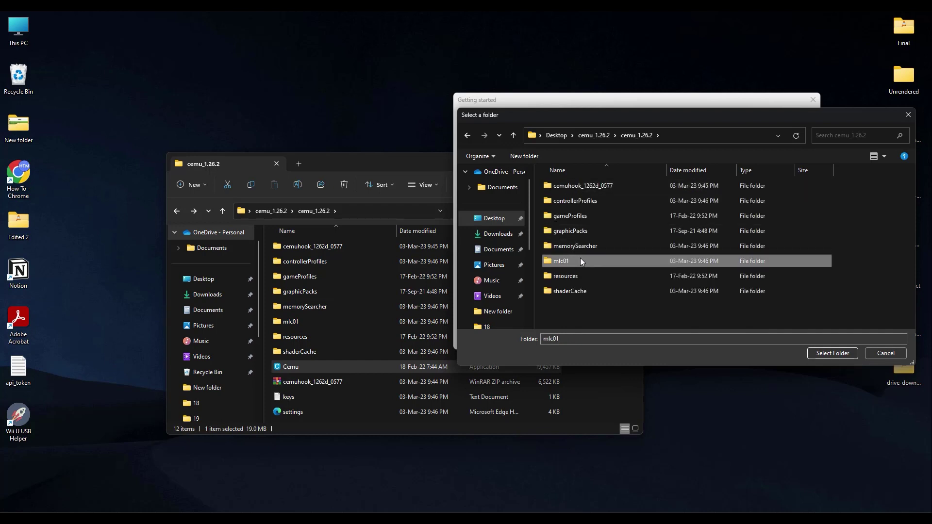
{"action": "double_click", "coordinate": [617, 261]}
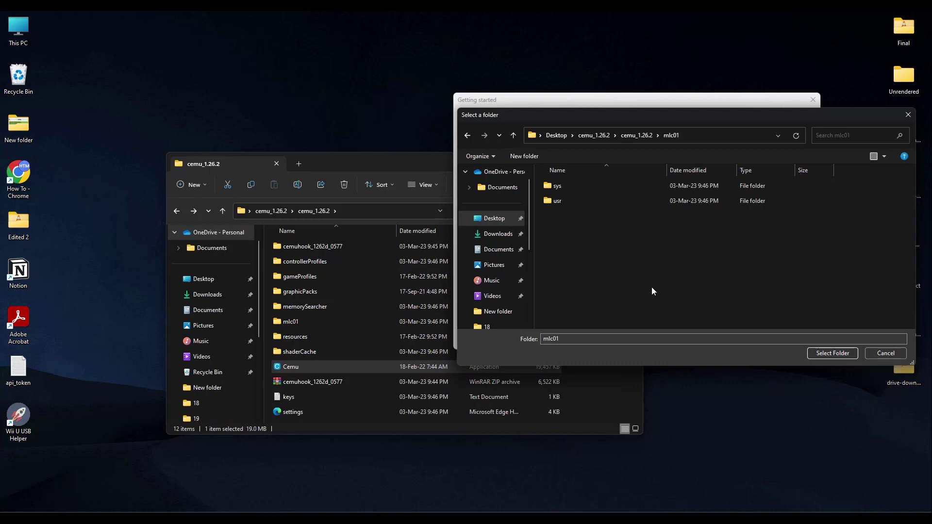
{"action": "left_click", "coordinate": [832, 356]}
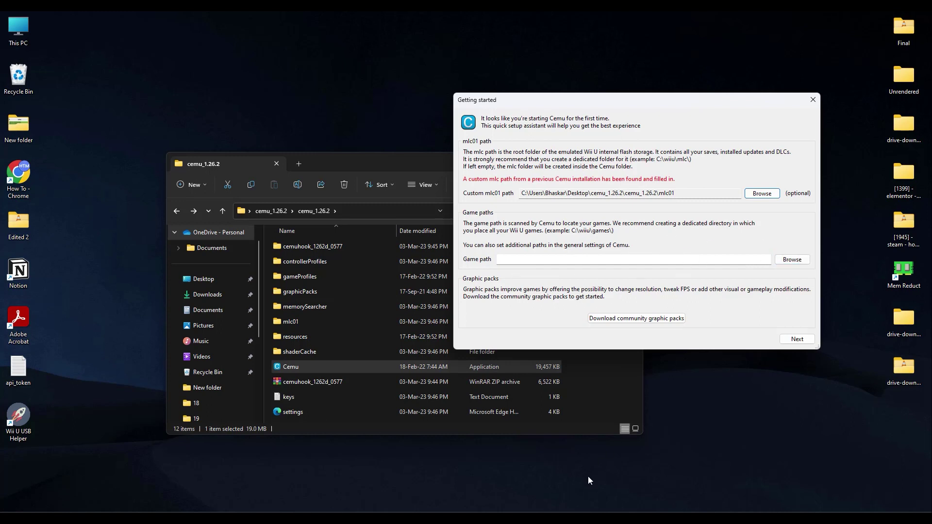
Set the game path to the Games folder on the Anime (H:) drive
{"action": "left_click", "coordinate": [794, 260]}
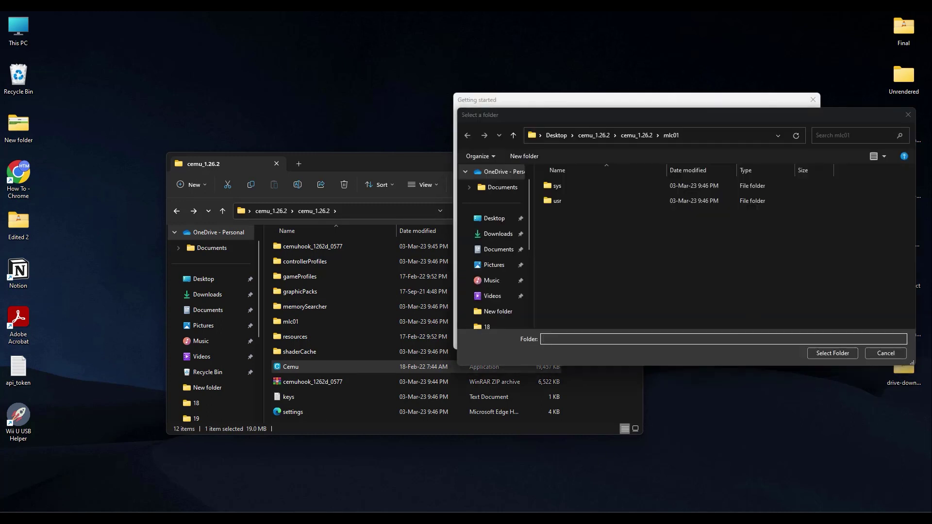
{"action": "scroll", "coordinate": [484, 256], "scroll_direction": "down", "scroll_amount": 2}
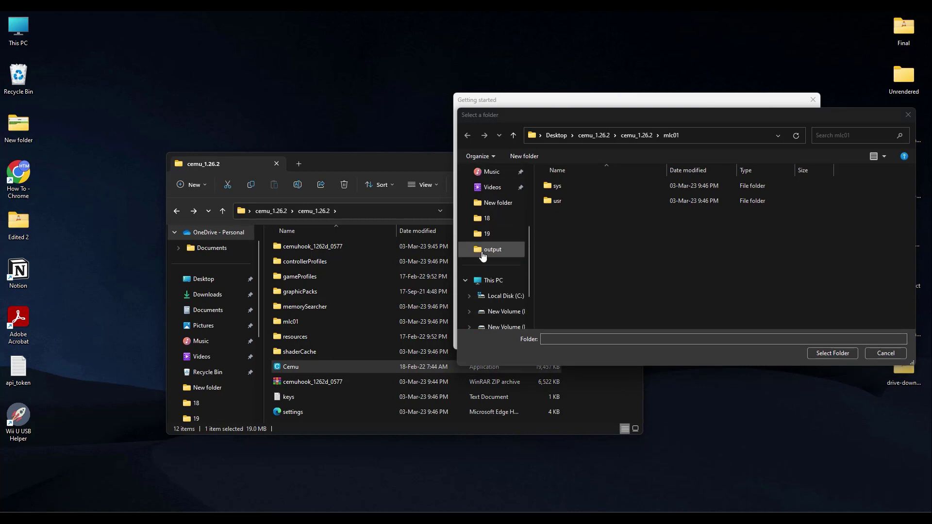
{"action": "left_click", "coordinate": [493, 280]}
{"action": "left_click", "coordinate": [715, 219]}
{"action": "double_click", "coordinate": [715, 219]}
{"action": "double_click", "coordinate": [657, 249]}
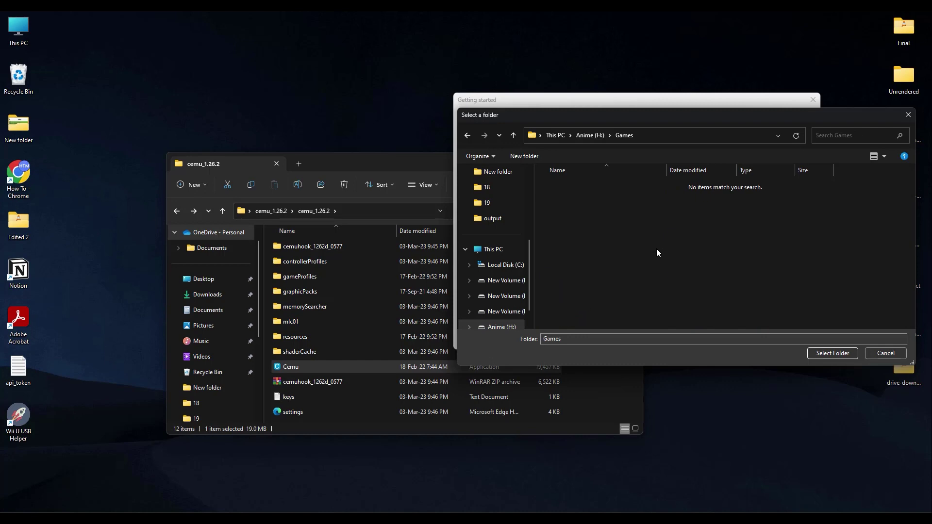
{"action": "left_click", "coordinate": [835, 354]}
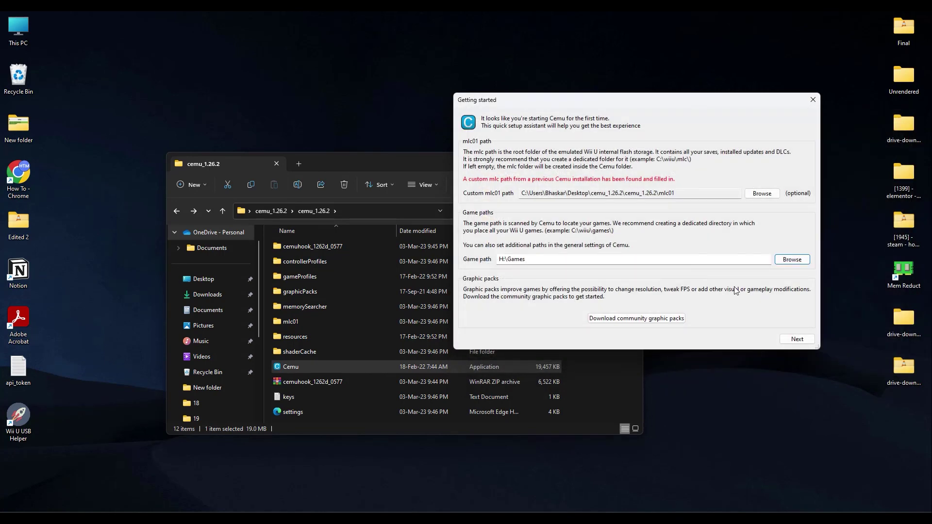
Download the community graphic packs, browse the downloaded list and request the latest community packs
{"action": "left_click", "coordinate": [658, 319]}
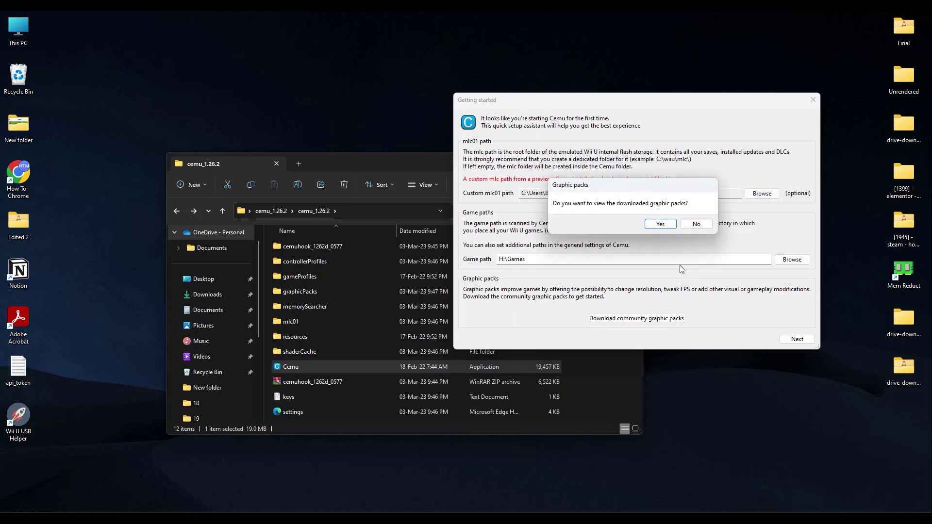
{"action": "left_click", "coordinate": [661, 225]}
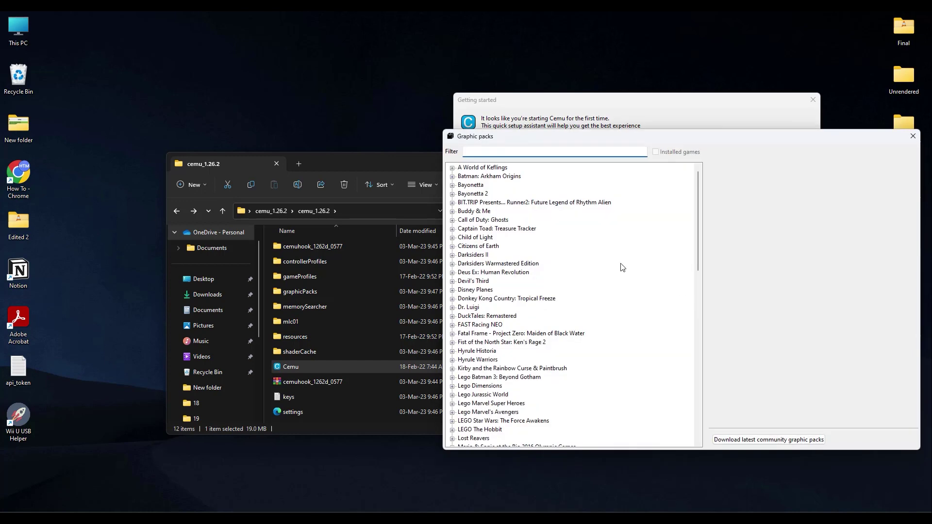
{"action": "scroll", "coordinate": [586, 256], "scroll_direction": "down", "scroll_amount": 8}
{"action": "scroll", "coordinate": [586, 255], "scroll_direction": "up", "scroll_amount": 8}
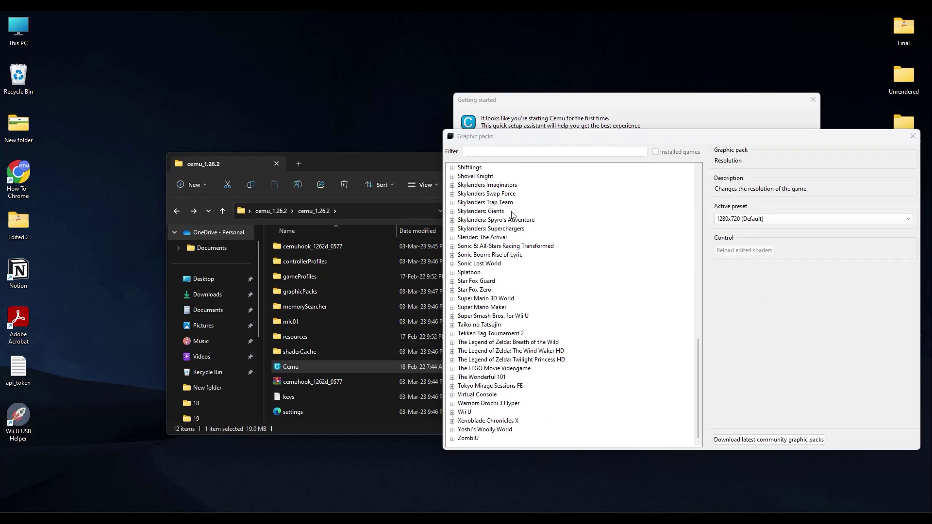
{"action": "scroll", "coordinate": [514, 233], "scroll_direction": "up", "scroll_amount": 20}
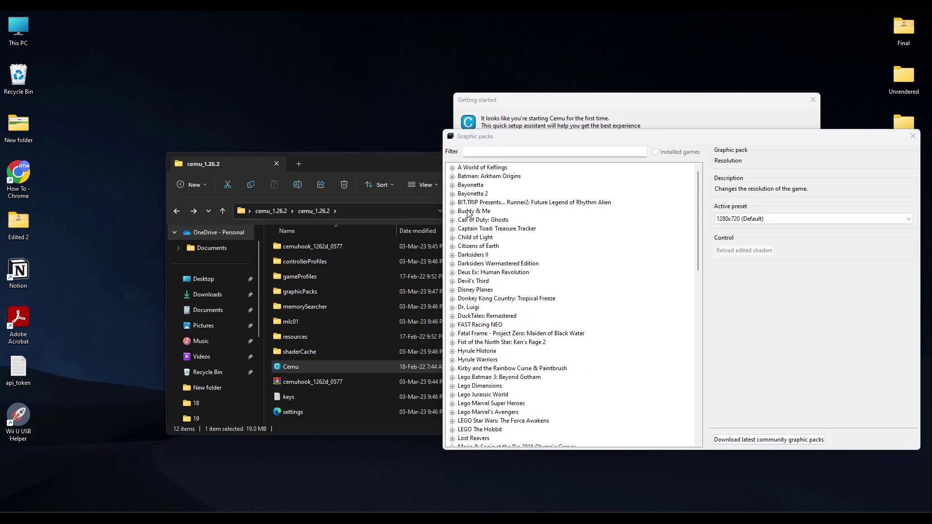
{"action": "left_click", "coordinate": [761, 441]}
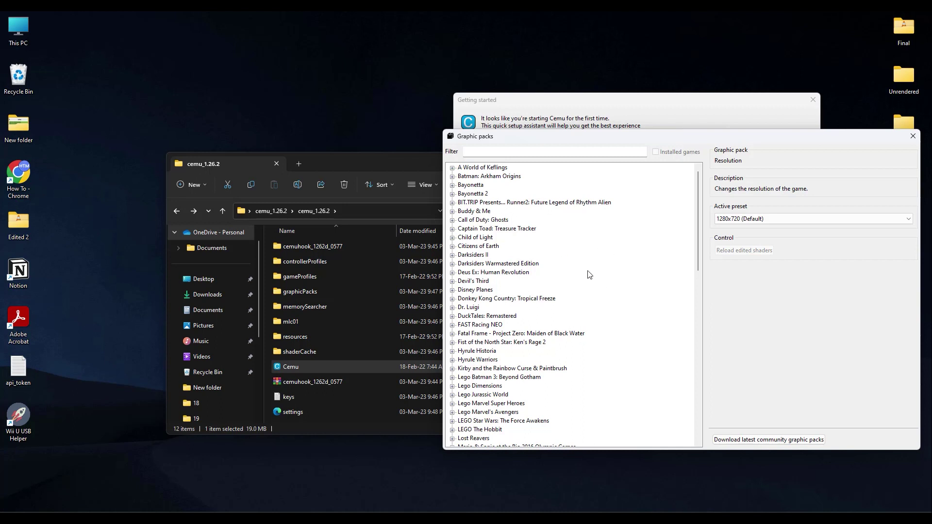
Expand the Lego Batman 3: Beyond Gotham entry to view its graphic packs, and close the graphic packs window
{"action": "scroll", "coordinate": [471, 323], "scroll_direction": "down", "scroll_amount": 2}
{"action": "left_click", "coordinate": [481, 330]}
{"action": "left_click", "coordinate": [454, 326]}
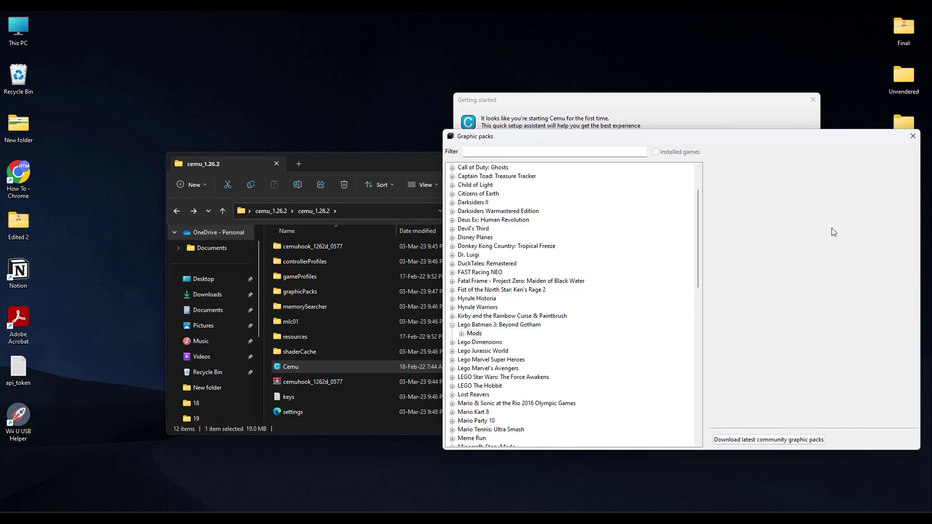
{"action": "left_click", "coordinate": [913, 136]}
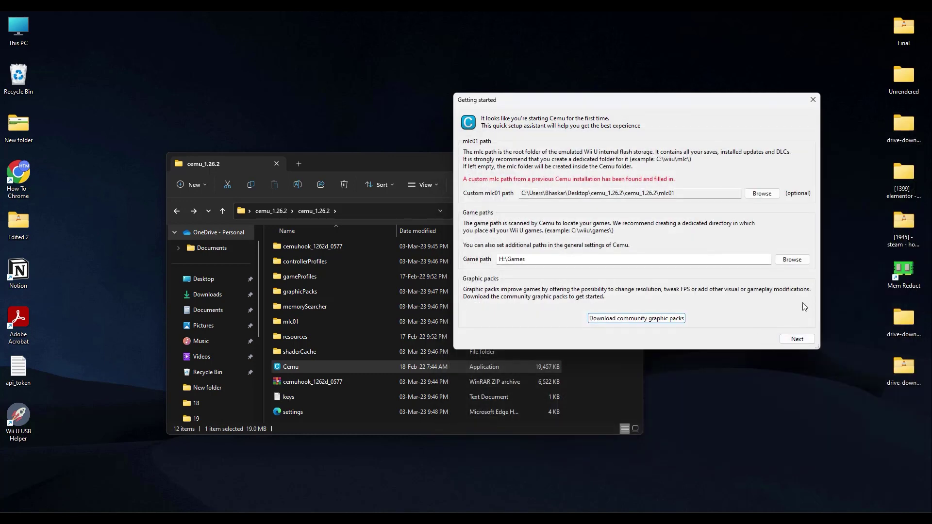
Continue to the setup assistant's input configuration and set Controller 1's emulated controller to Wii U GamePad
{"action": "left_click", "coordinate": [797, 339]}
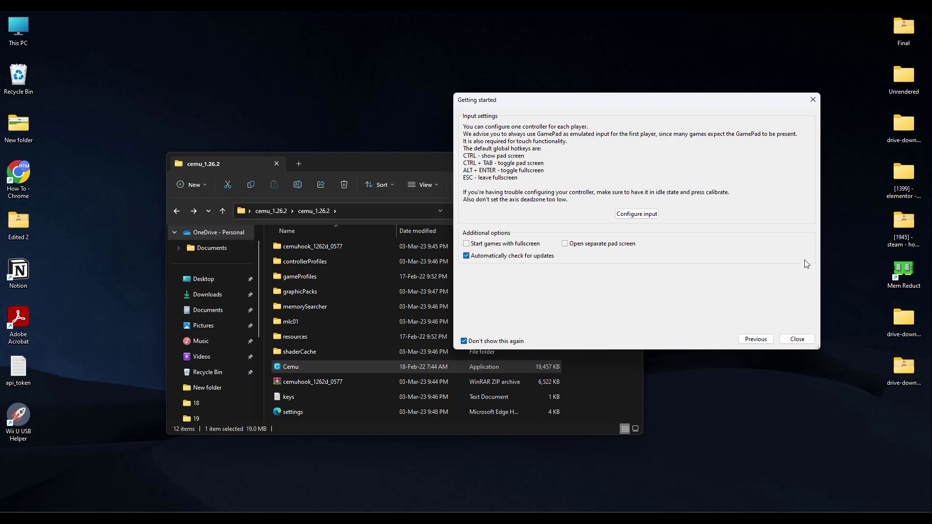
{"action": "left_click", "coordinate": [640, 214]}
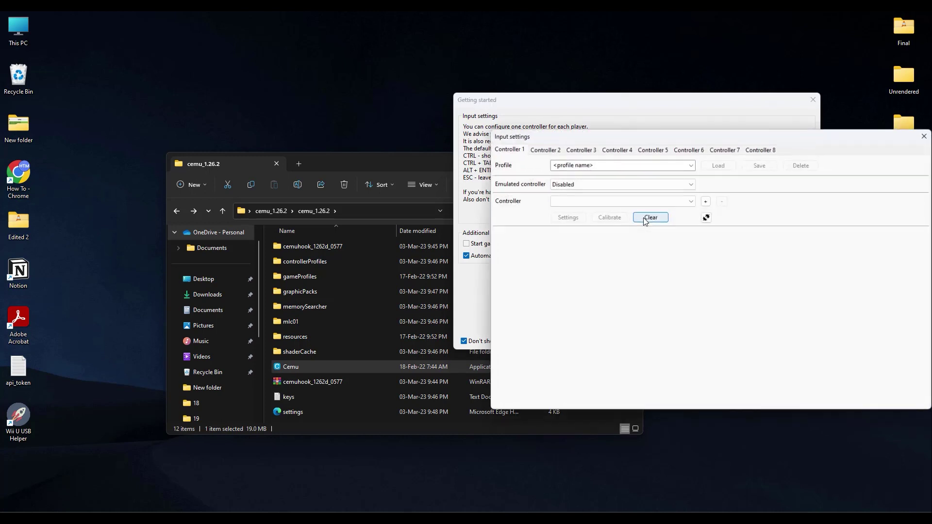
{"action": "left_click", "coordinate": [691, 166]}
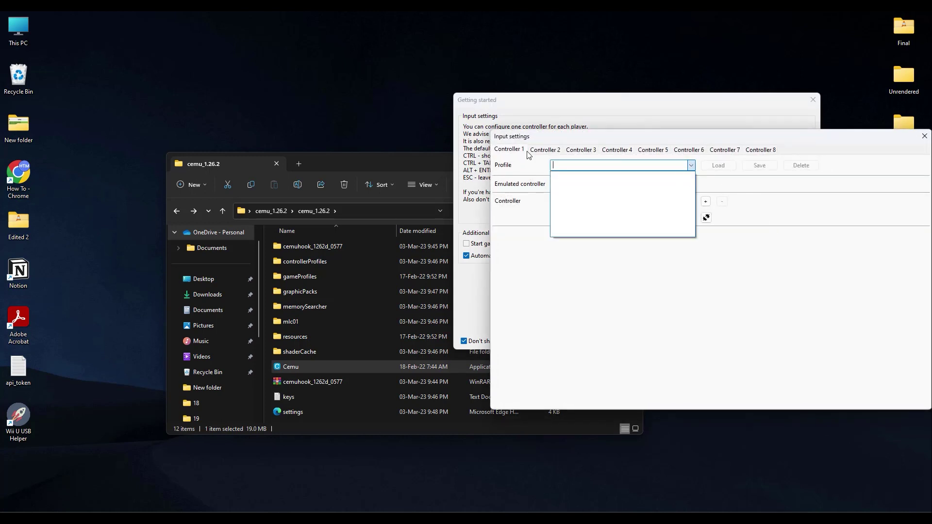
{"action": "left_click", "coordinate": [529, 154]}
{"action": "left_click", "coordinate": [591, 183]}
{"action": "left_click", "coordinate": [658, 191]}
{"action": "left_click", "coordinate": [685, 185]}
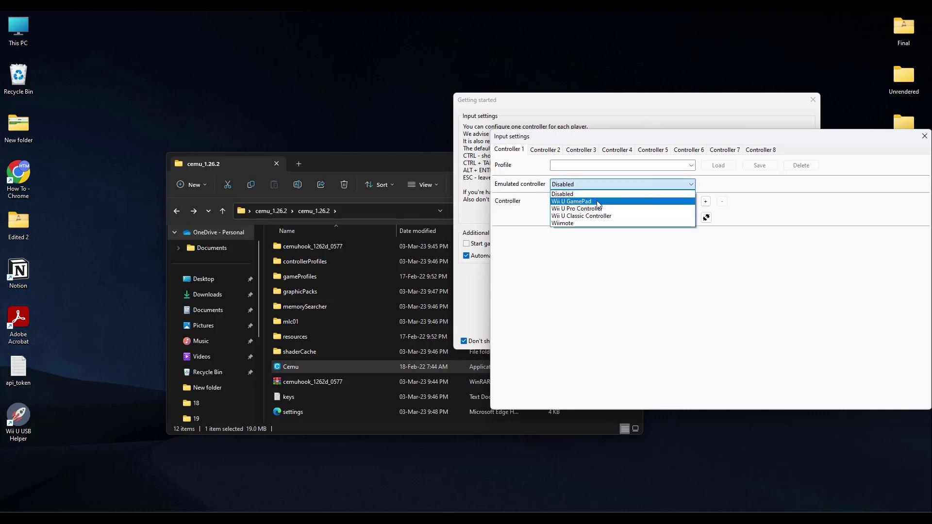
{"action": "left_click", "coordinate": [668, 201]}
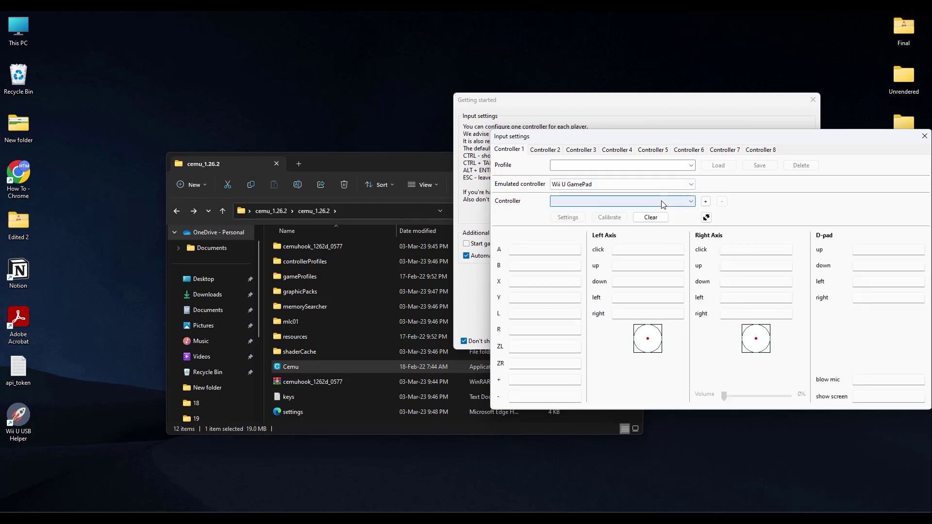
Name the Controller 1 profile P1 and save it
{"action": "left_click", "coordinate": [684, 167]}
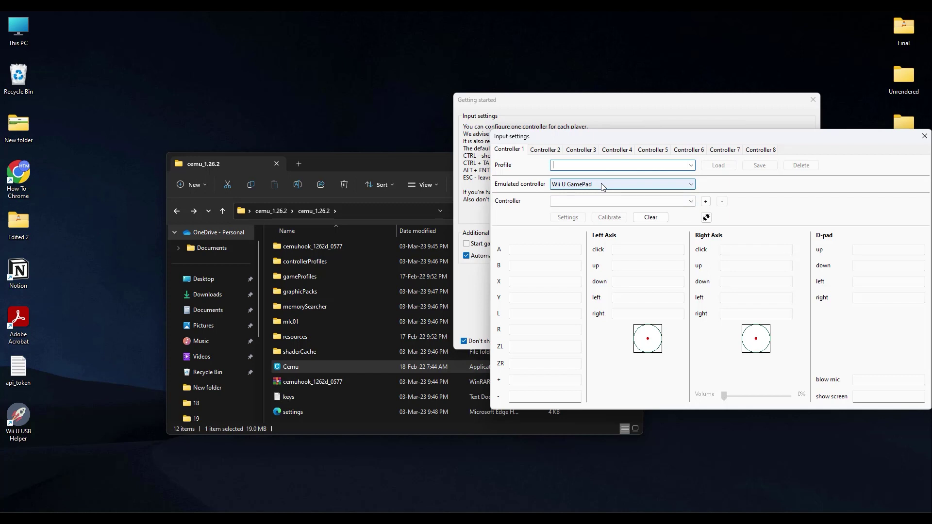
{"action": "type", "text": "P1"}
{"action": "left_click", "coordinate": [760, 166]}
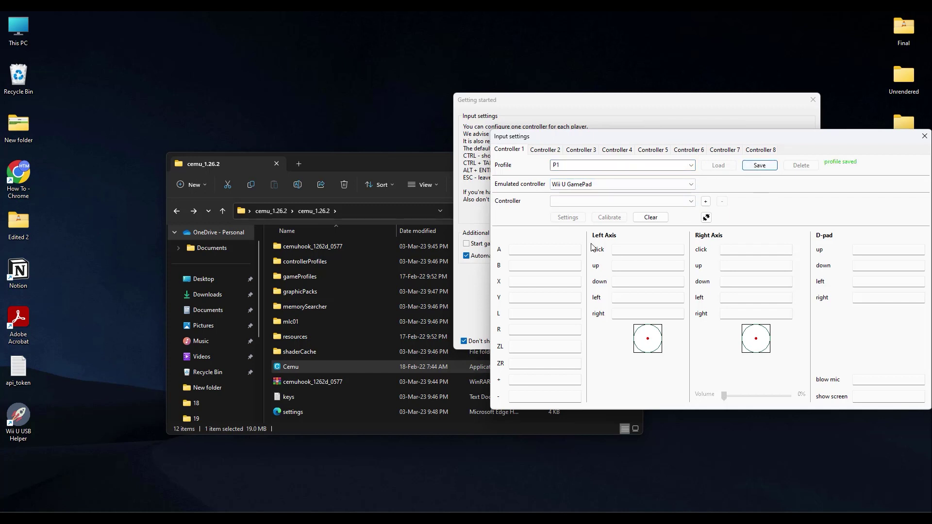
Look through the button mapping fields from A to ZL and the emulated controller options, and close the input settings
{"action": "left_click", "coordinate": [531, 249]}
{"action": "left_click", "coordinate": [536, 266]}
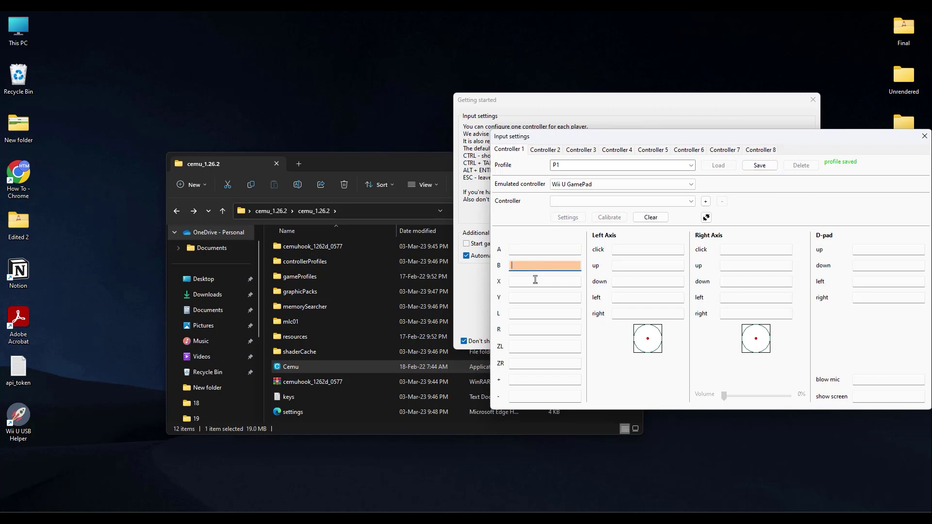
{"action": "left_click", "coordinate": [537, 281]}
{"action": "left_click", "coordinate": [540, 297]}
{"action": "left_click", "coordinate": [548, 314]}
{"action": "left_click", "coordinate": [546, 330]}
{"action": "left_click", "coordinate": [546, 347]}
{"action": "left_click", "coordinate": [587, 186]}
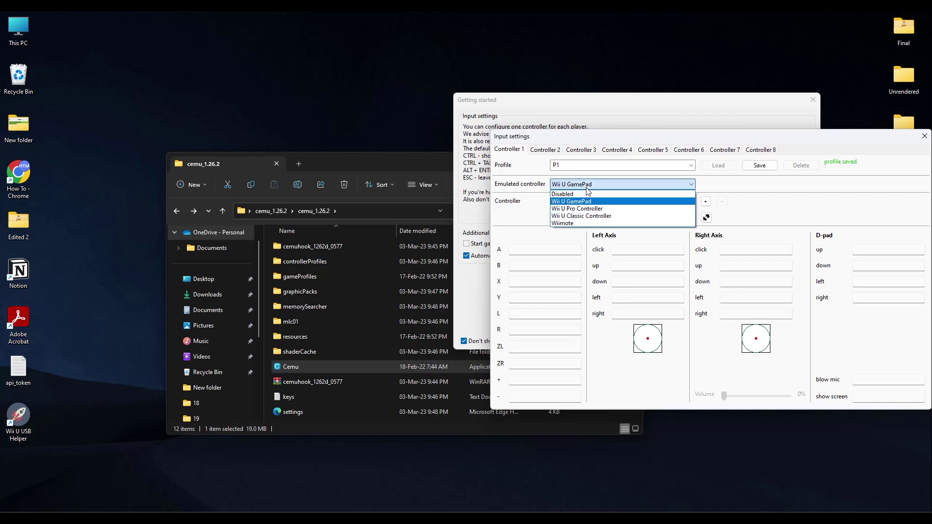
{"action": "left_click", "coordinate": [462, 162]}
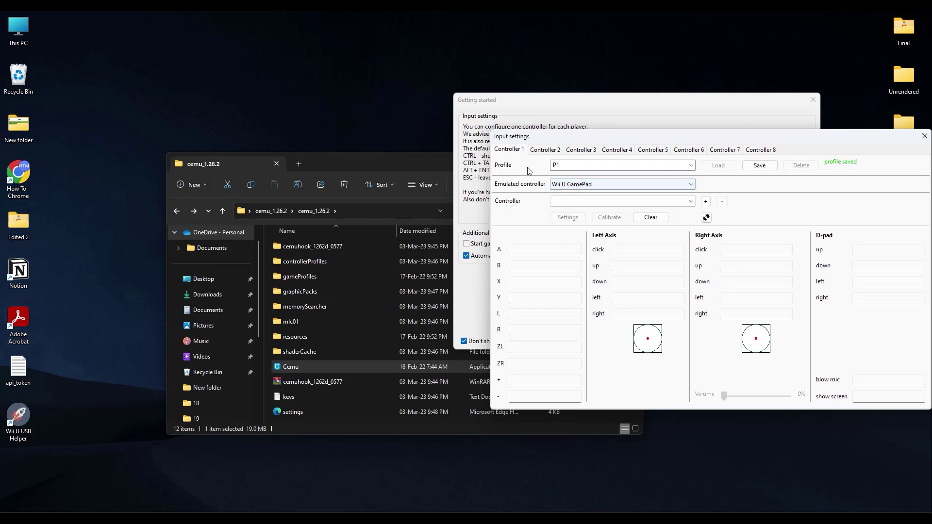
{"action": "left_click", "coordinate": [621, 184]}
{"action": "key", "text": "Escape"}
{"action": "key", "text": "Escape"}
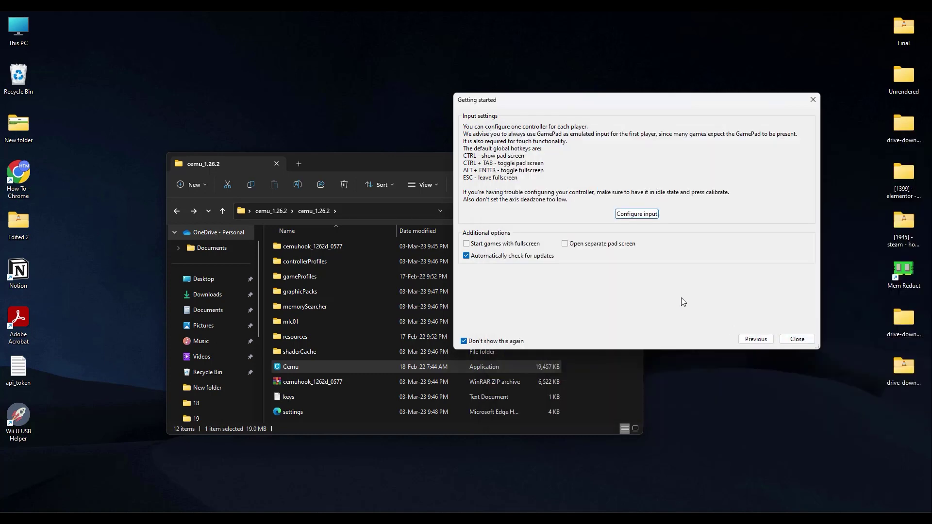
Close the setup assistant, move the main Cemu window toward the desktop's centre and widen the Game column to fit its text
{"action": "left_click", "coordinate": [806, 343]}
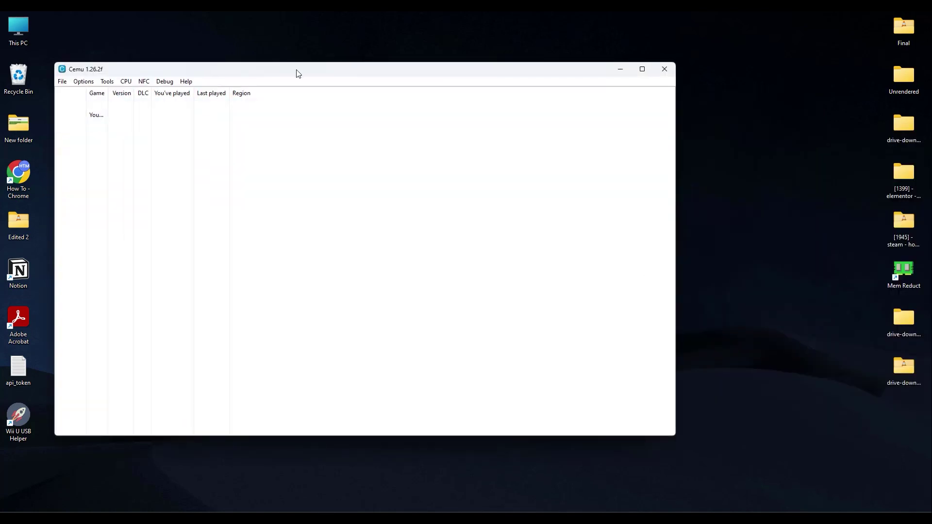
{"action": "left_click_drag", "start_coordinate": [298, 72], "coordinate": [473, 113]}
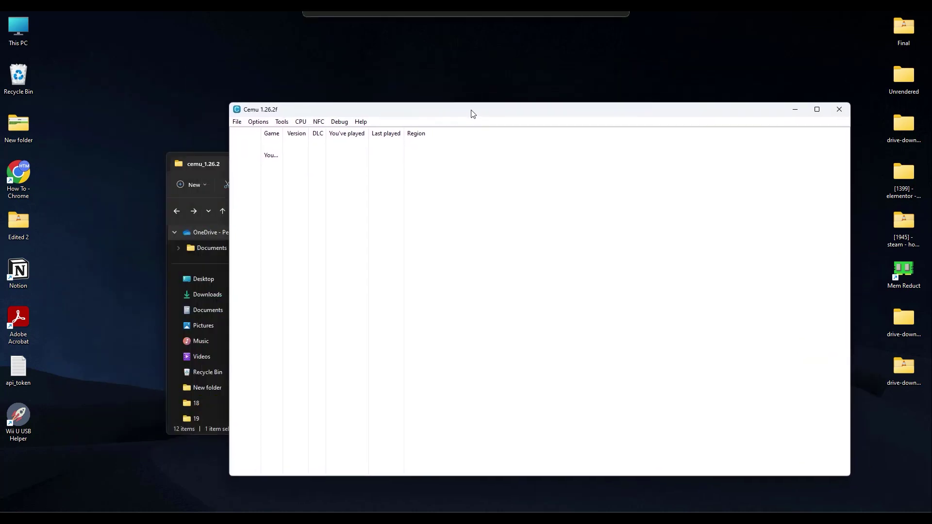
{"action": "right_click", "coordinate": [284, 132]}
{"action": "left_click", "coordinate": [311, 135]}
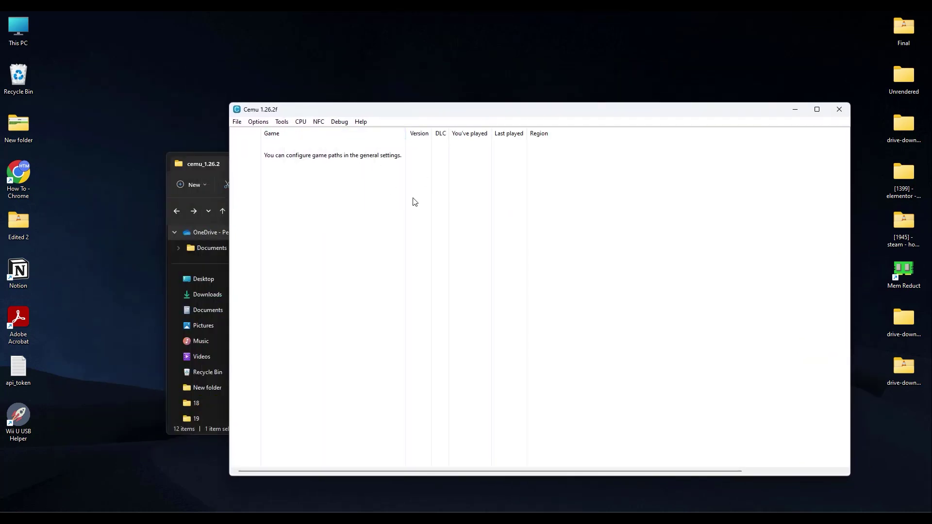
View the file selection for loading a Wii U game from the Games folder and cancel it
{"action": "left_click", "coordinate": [241, 123]}
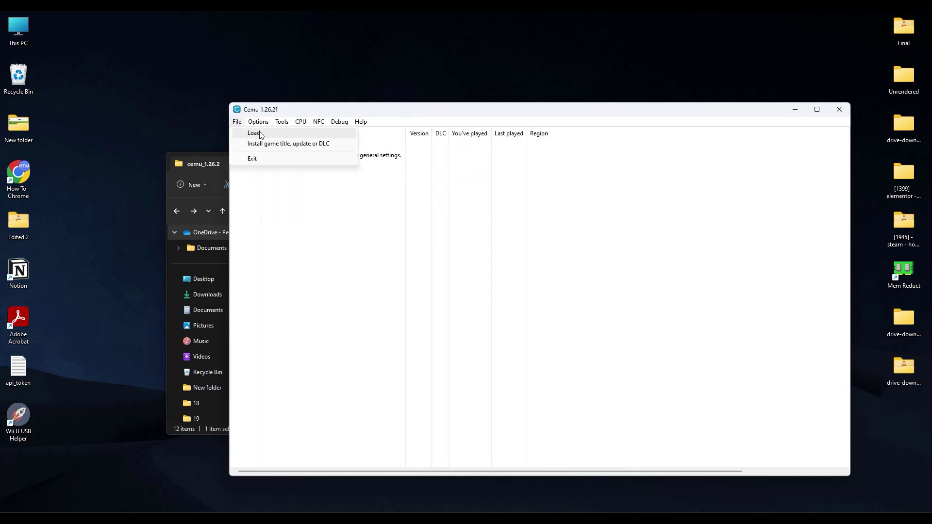
{"action": "left_click", "coordinate": [282, 133]}
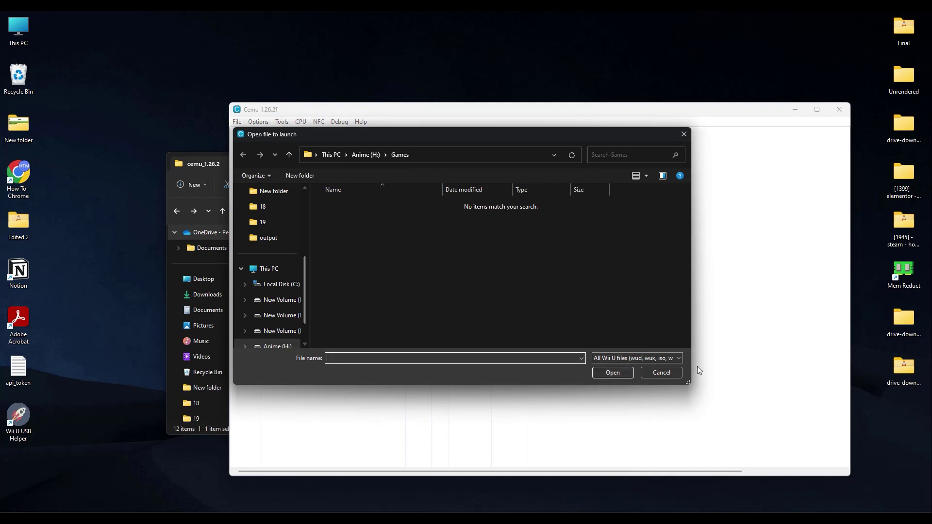
{"action": "left_click", "coordinate": [662, 376]}
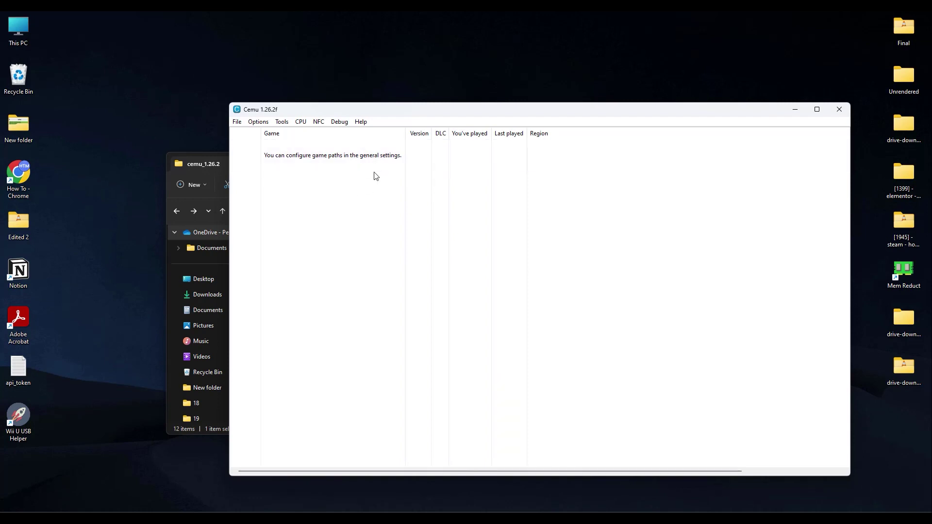
Open the general settings, check the MLC and game paths, and view the option to add a game path without adding one
{"action": "left_click", "coordinate": [257, 122]}
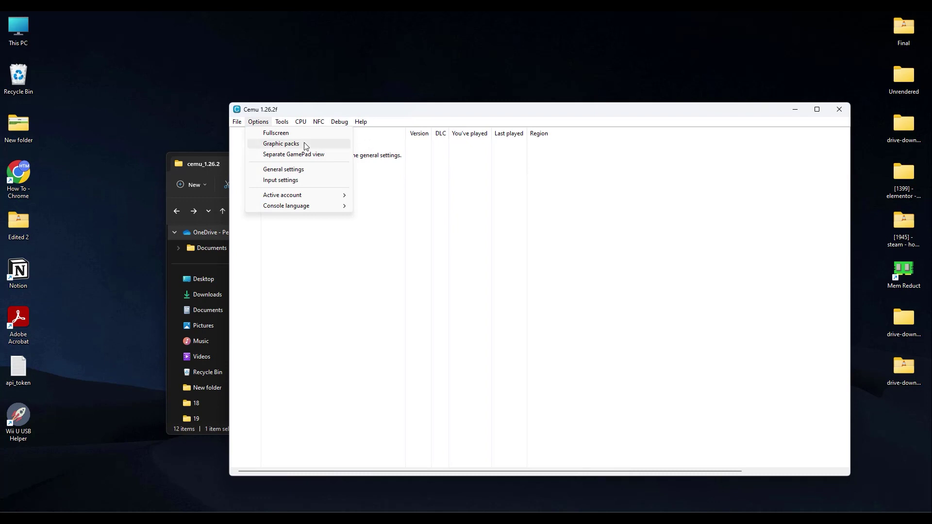
{"action": "left_click", "coordinate": [308, 169]}
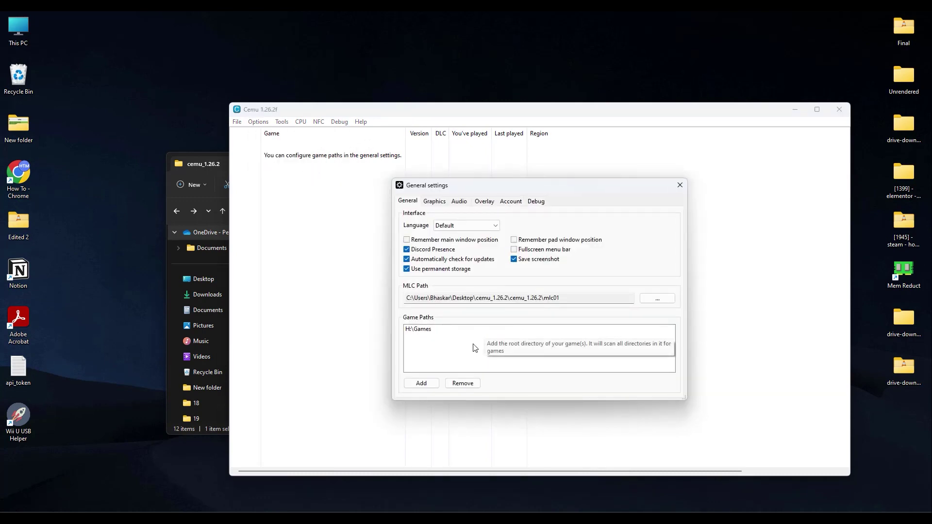
{"action": "left_click", "coordinate": [434, 387]}
{"action": "left_click", "coordinate": [852, 200]}
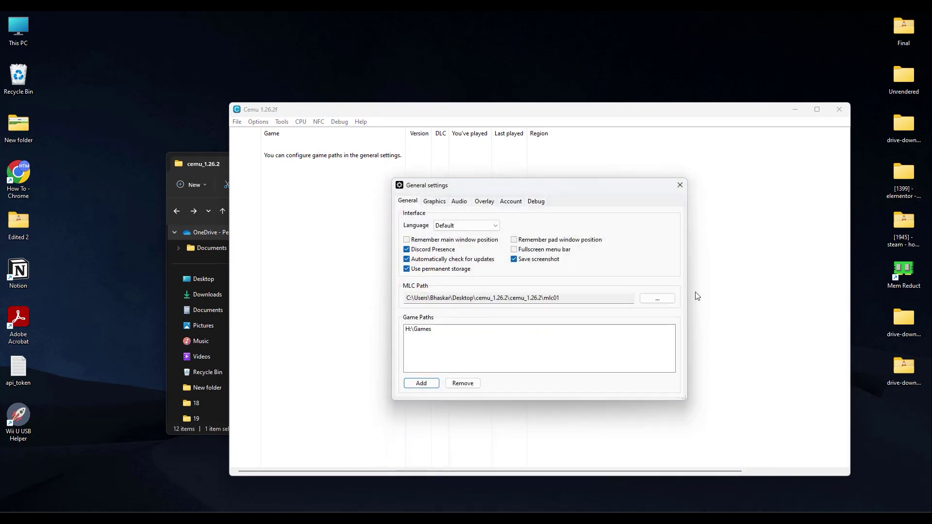
Review the Graphics API and graphics device choices in the general settings, and set the upscale filter to Bilinear
{"action": "left_click", "coordinate": [443, 207]}
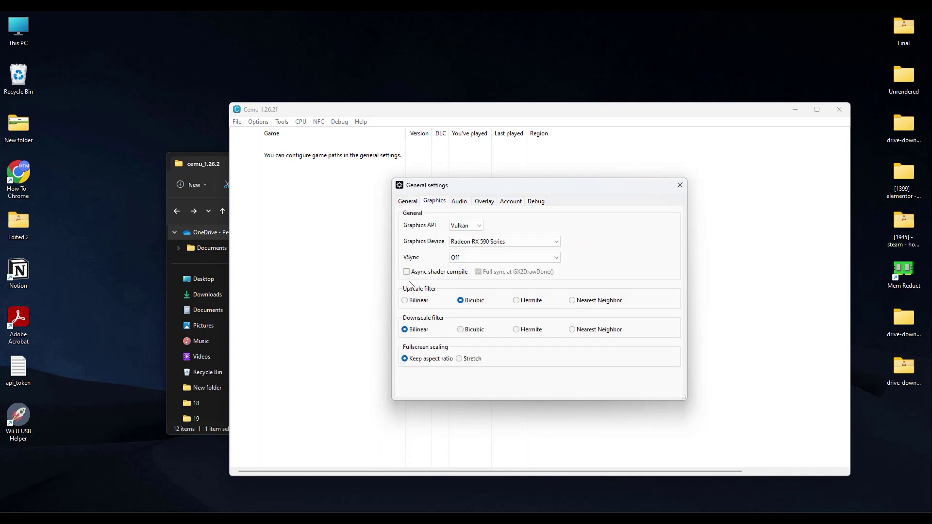
{"action": "left_click", "coordinate": [479, 226]}
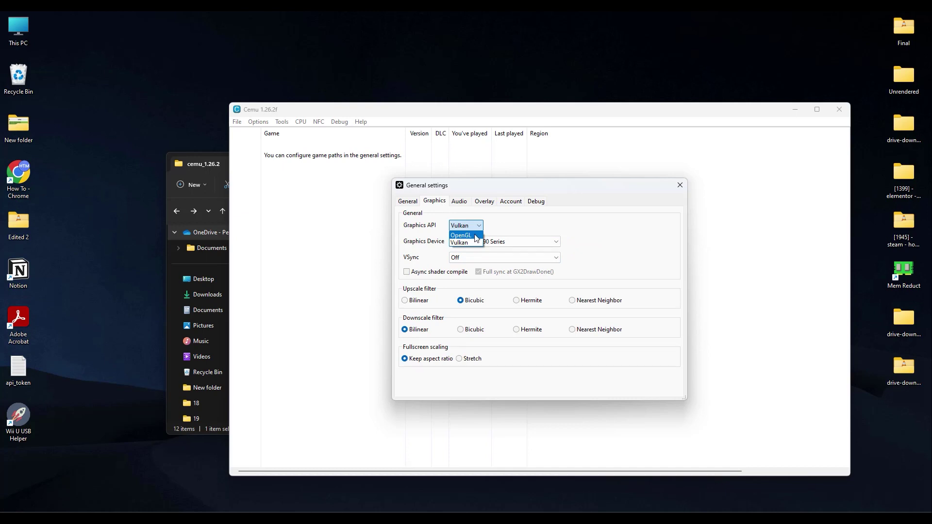
{"action": "left_click", "coordinate": [545, 225]}
{"action": "left_click", "coordinate": [528, 243]}
{"action": "left_click", "coordinate": [548, 238]}
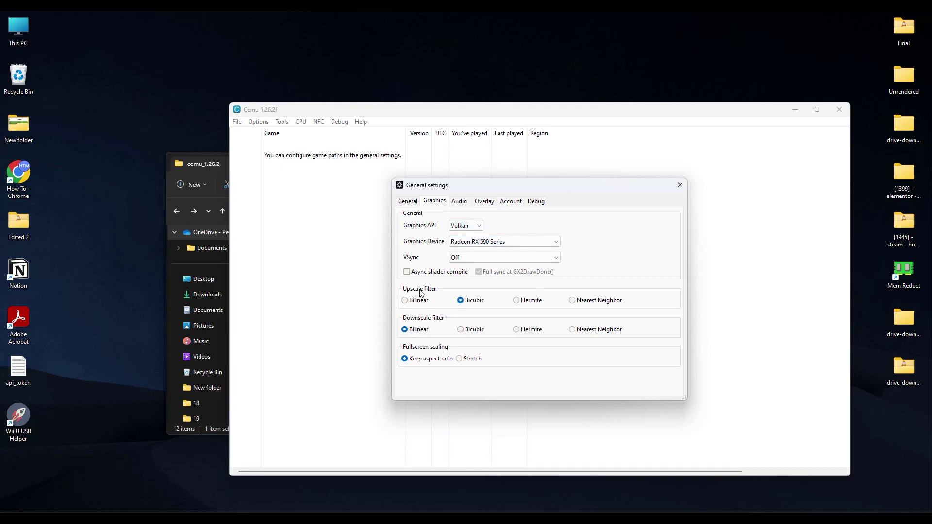
{"action": "left_click", "coordinate": [410, 302]}
Review the TV and gamepad audio output device choices in the general settings, keeping the current devices
{"action": "key", "text": "ctrl+Tab"}
{"action": "left_click", "coordinate": [543, 277]}
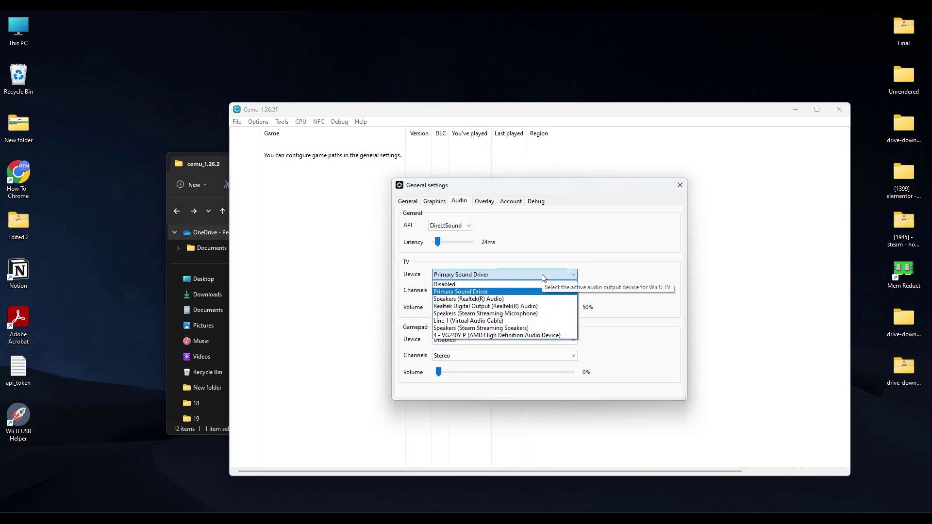
{"action": "left_click", "coordinate": [543, 276]}
{"action": "left_click", "coordinate": [491, 277]}
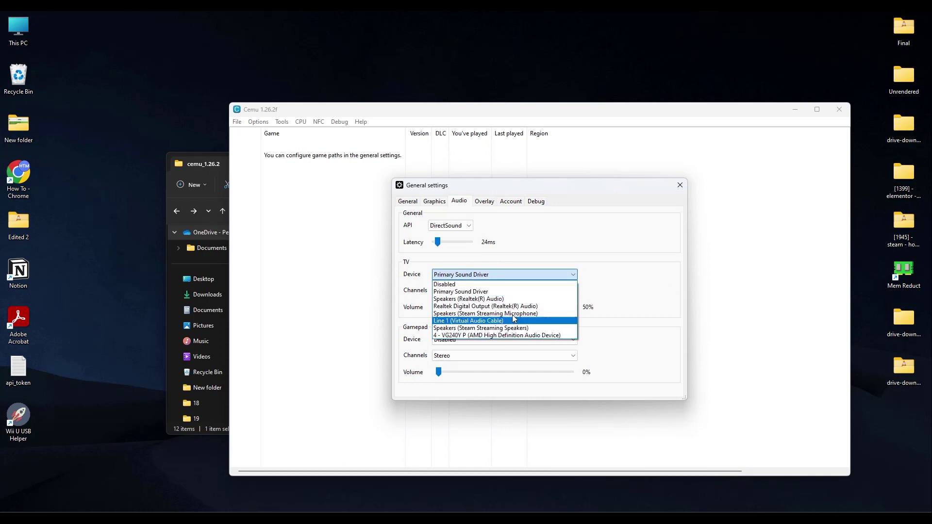
{"action": "left_click", "coordinate": [569, 296]}
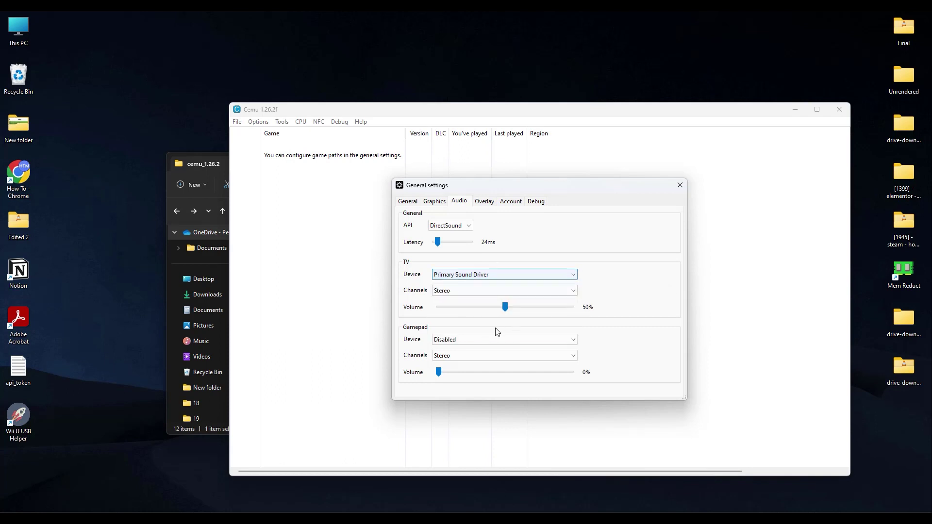
{"action": "left_click", "coordinate": [478, 340]}
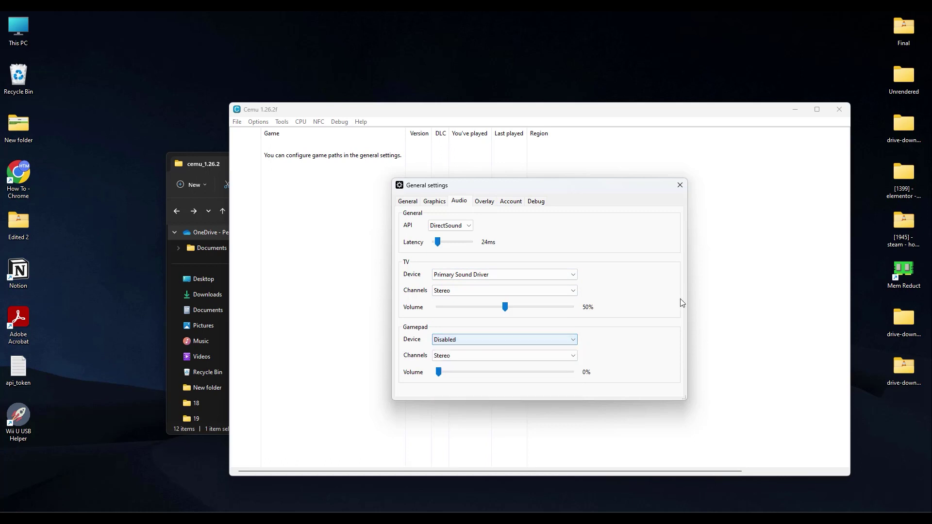
{"action": "left_click", "coordinate": [483, 349]}
View the overlay, account and debug sections of the general settings, and close the settings window
{"action": "left_click", "coordinate": [486, 202]}
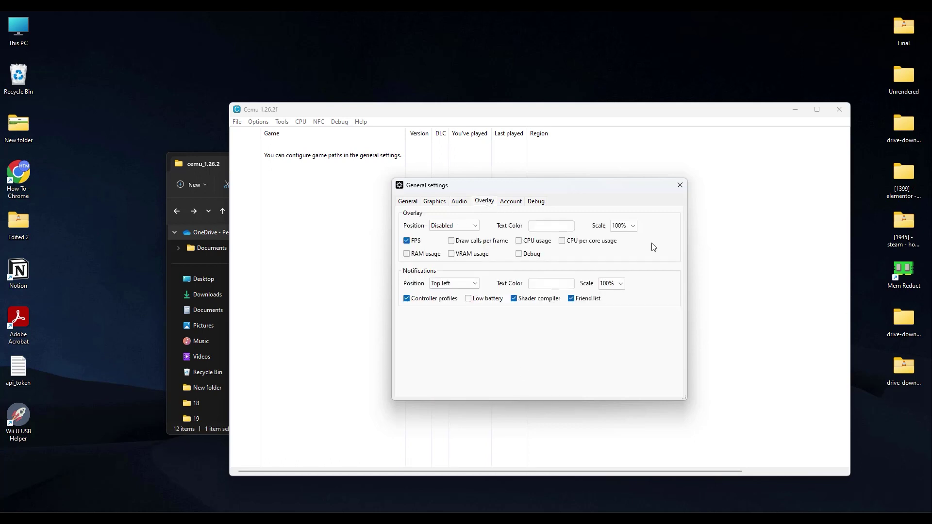
{"action": "left_click", "coordinate": [512, 204]}
{"action": "left_click", "coordinate": [537, 202]}
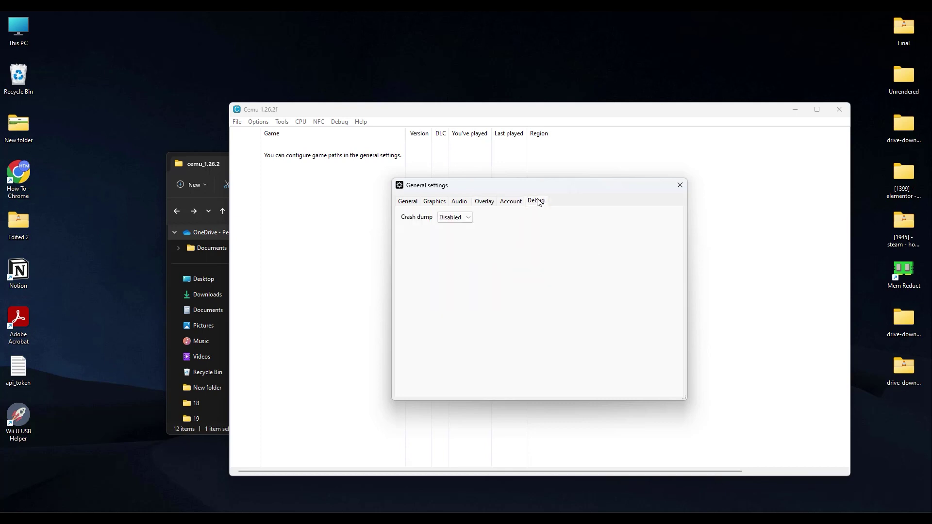
{"action": "left_click", "coordinate": [680, 185]}
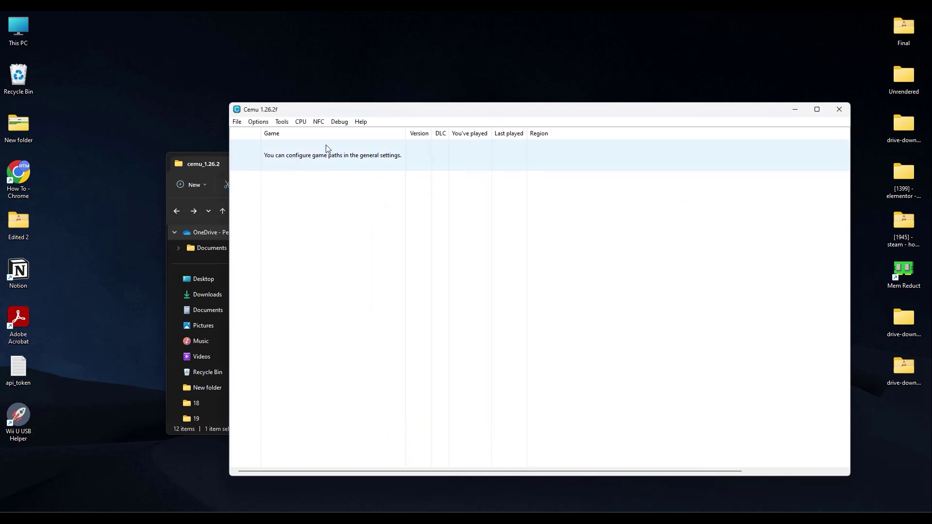